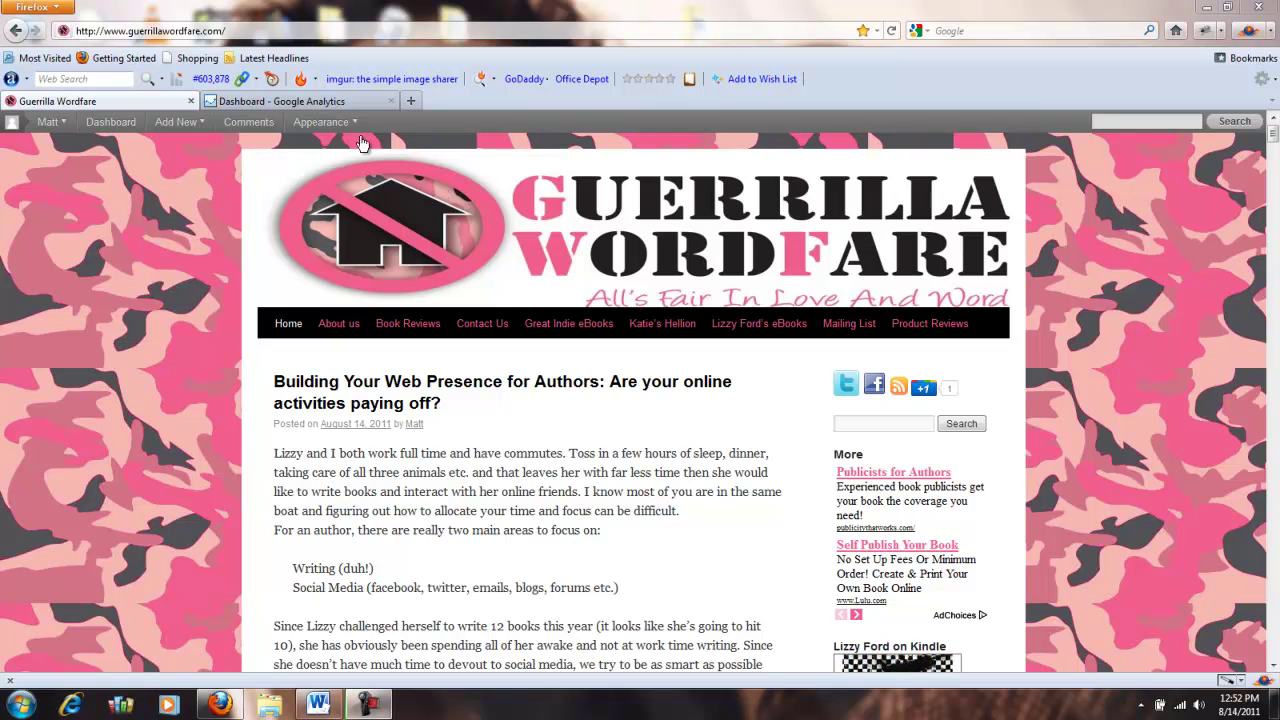
- Switch to the Google Analytics dashboard showing 18,894 pageviews for Jul 14 – Aug 13, 2011
{"action": "left_click", "coordinate": [333, 102]}
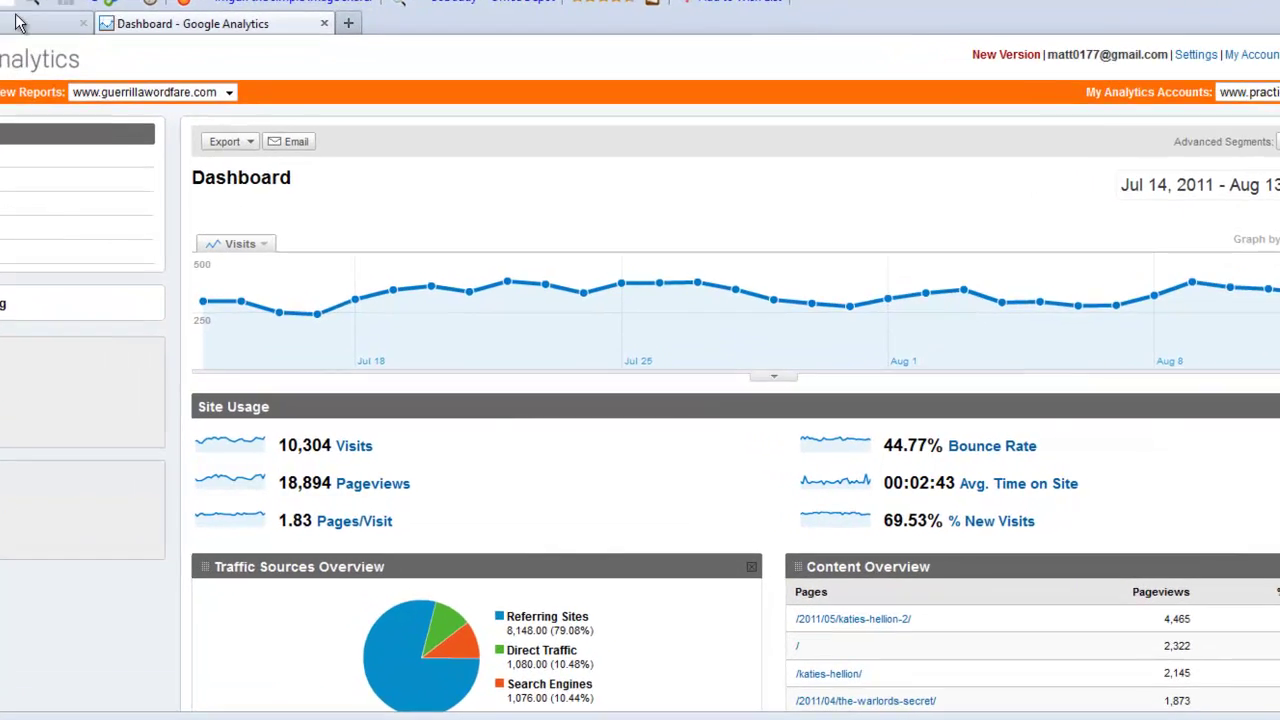
- Return to Guerrilla Wordfare and read the Kiera's Moon post via the author's eBooks page
{"action": "left_click", "coordinate": [57, 101]}
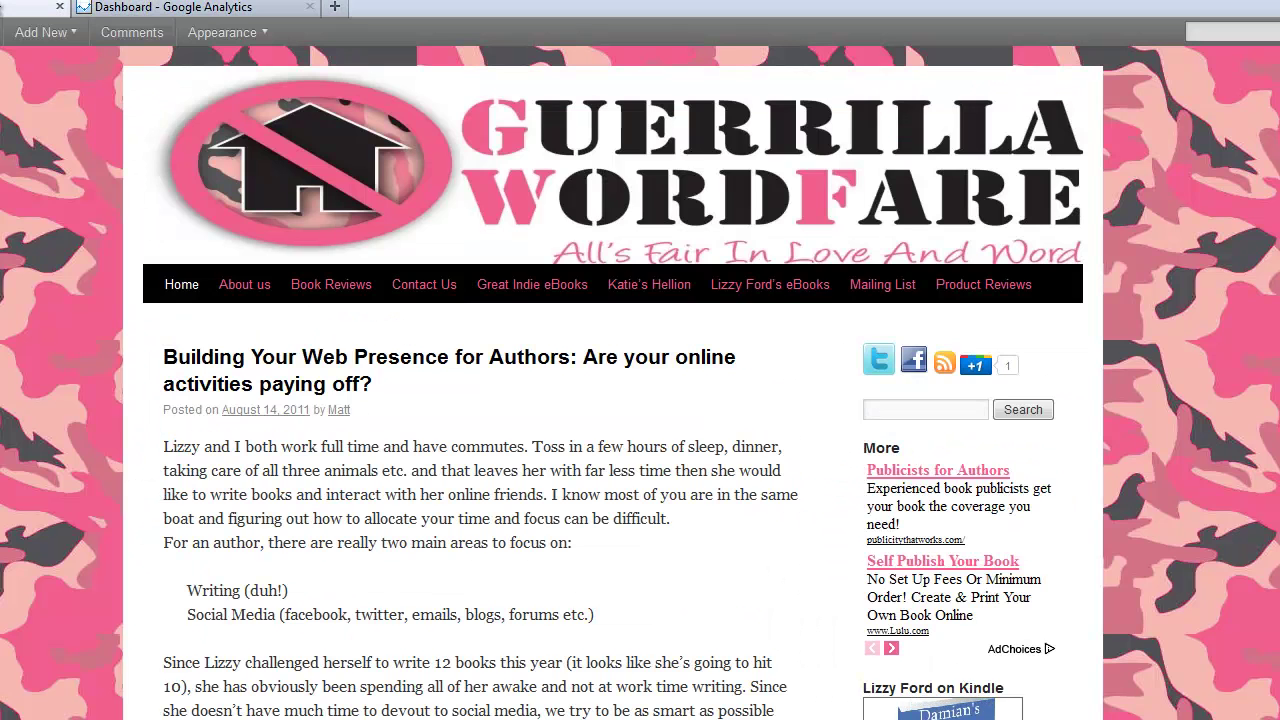
{"action": "left_click", "coordinate": [771, 291]}
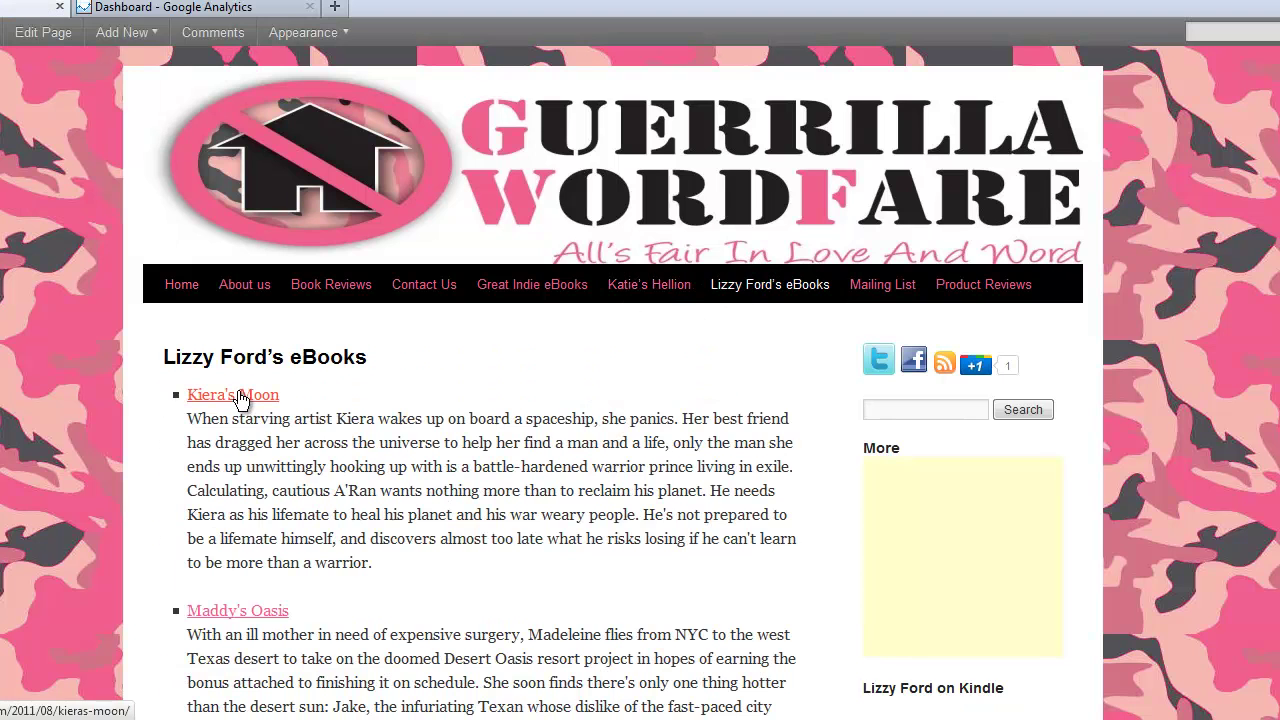
{"action": "left_click", "coordinate": [240, 397]}
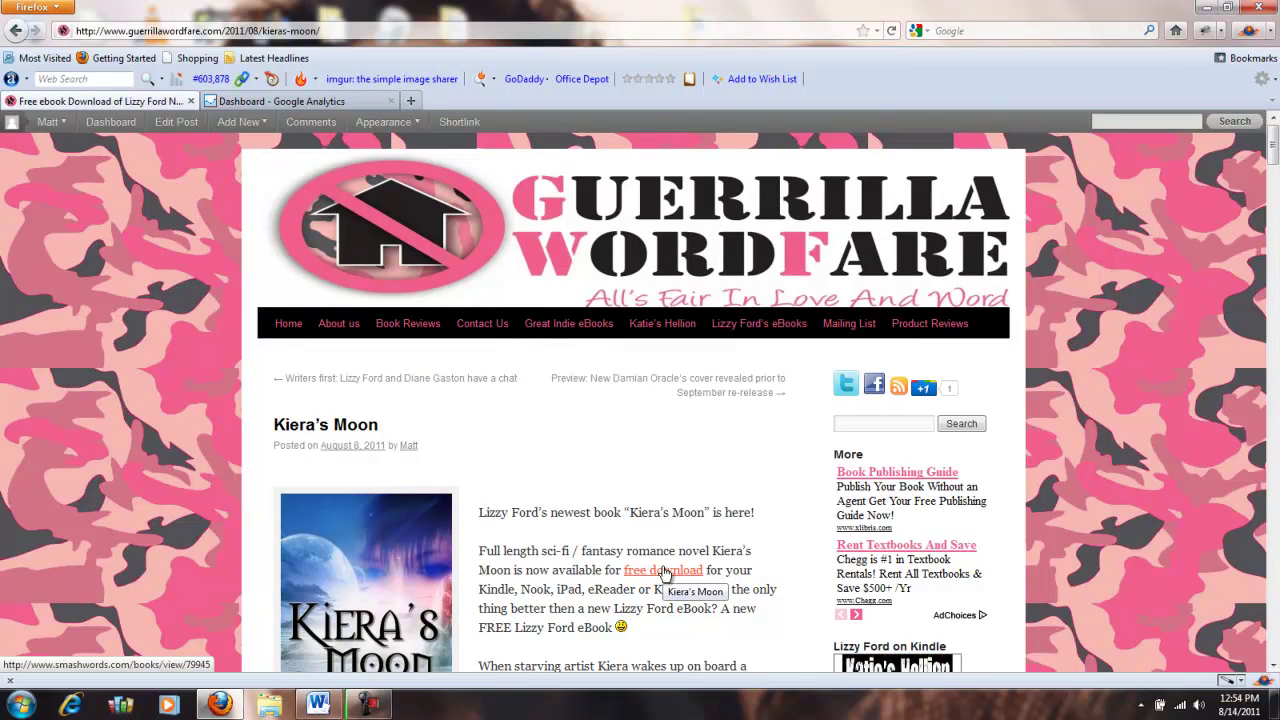
{"action": "scroll", "coordinate": [575, 460], "scroll_direction": "down", "scroll_amount": 5}
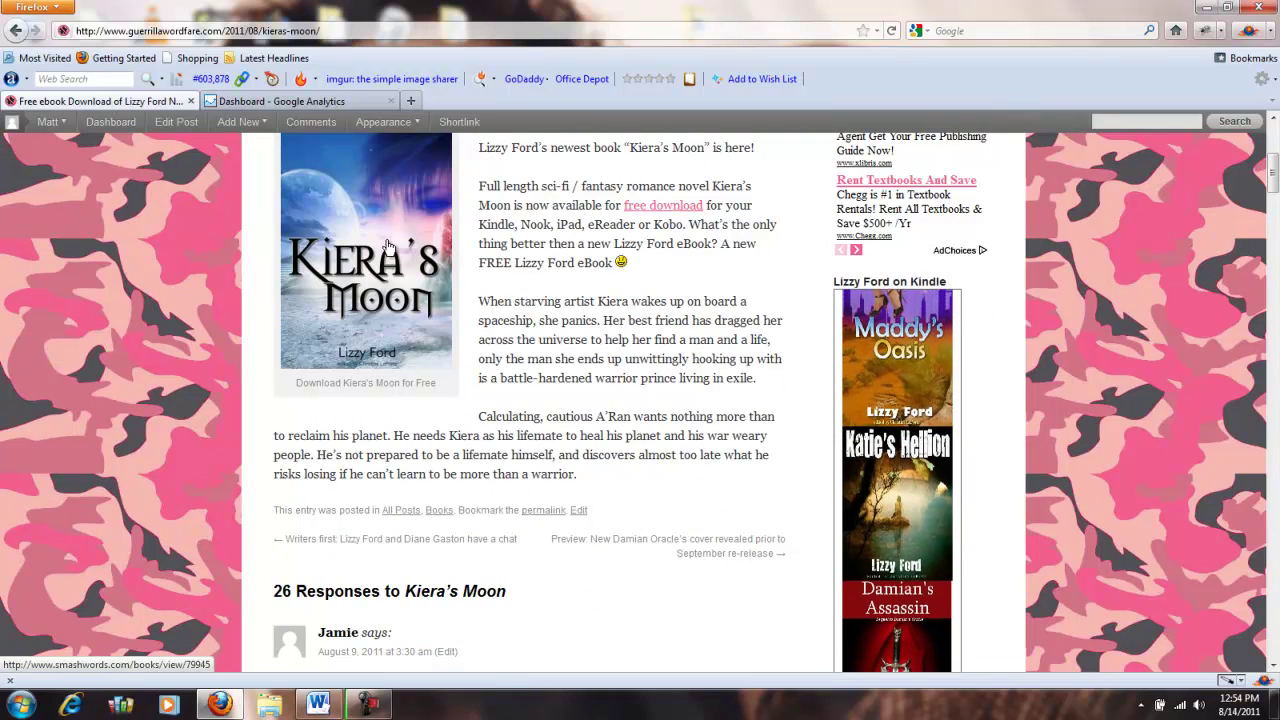
{"action": "scroll", "coordinate": [560, 510], "scroll_direction": "down", "scroll_amount": 4}
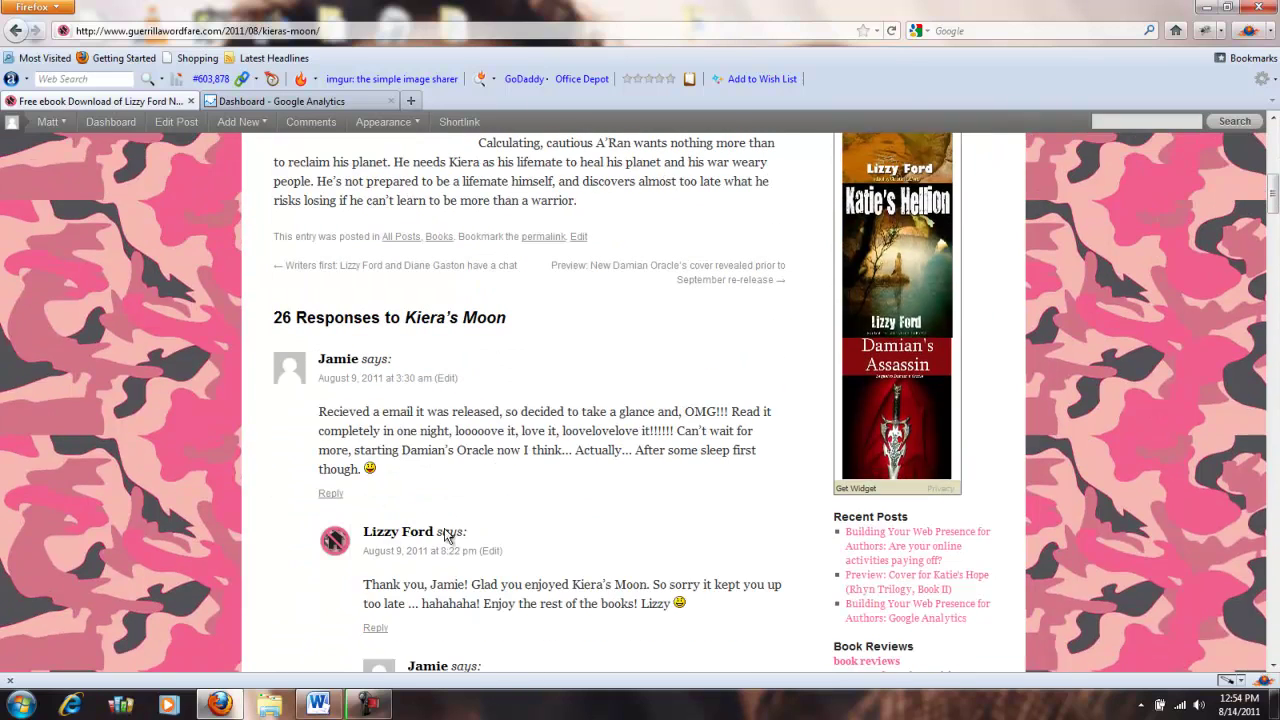
{"action": "scroll", "coordinate": [403, 455], "scroll_direction": "up", "scroll_amount": 5}
{"action": "scroll", "coordinate": [403, 455], "scroll_direction": "up", "scroll_amount": 4}
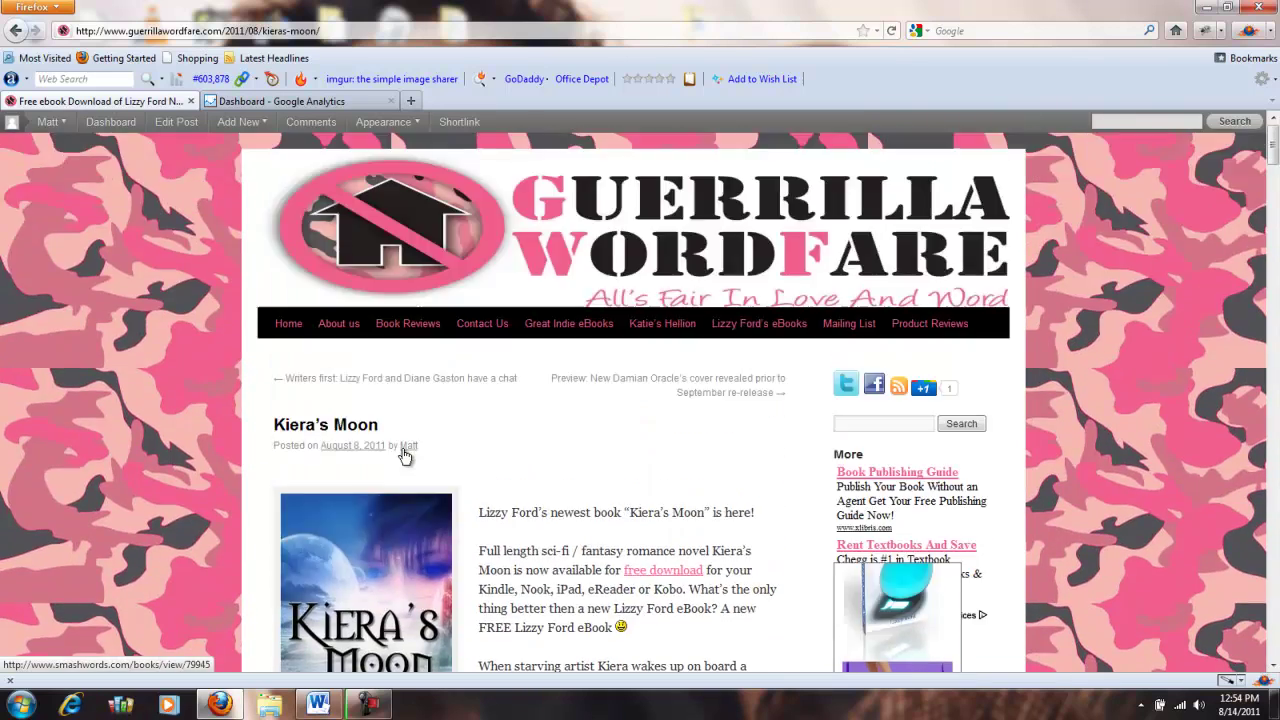
- Bring back the Analytics dashboard and look over the Traffic Sources and Content Overview panels
{"action": "left_click", "coordinate": [322, 101]}
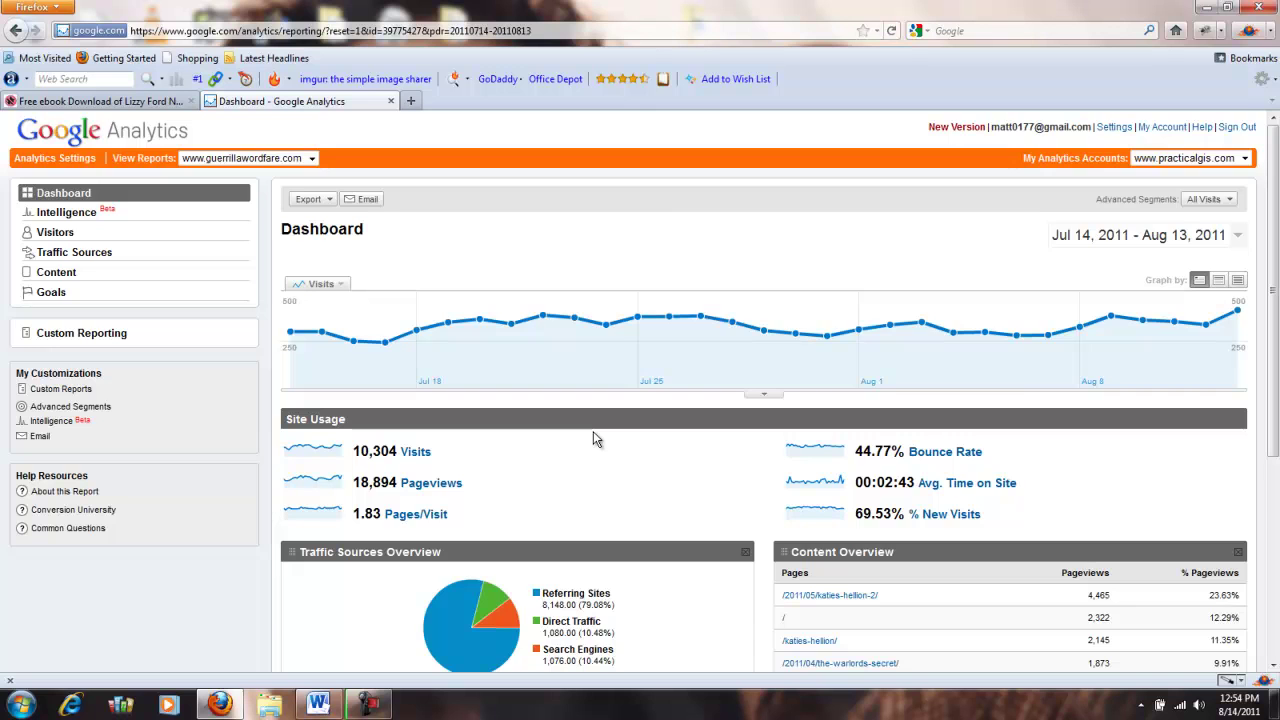
{"action": "scroll", "coordinate": [593, 431], "scroll_direction": "down", "scroll_amount": 2}
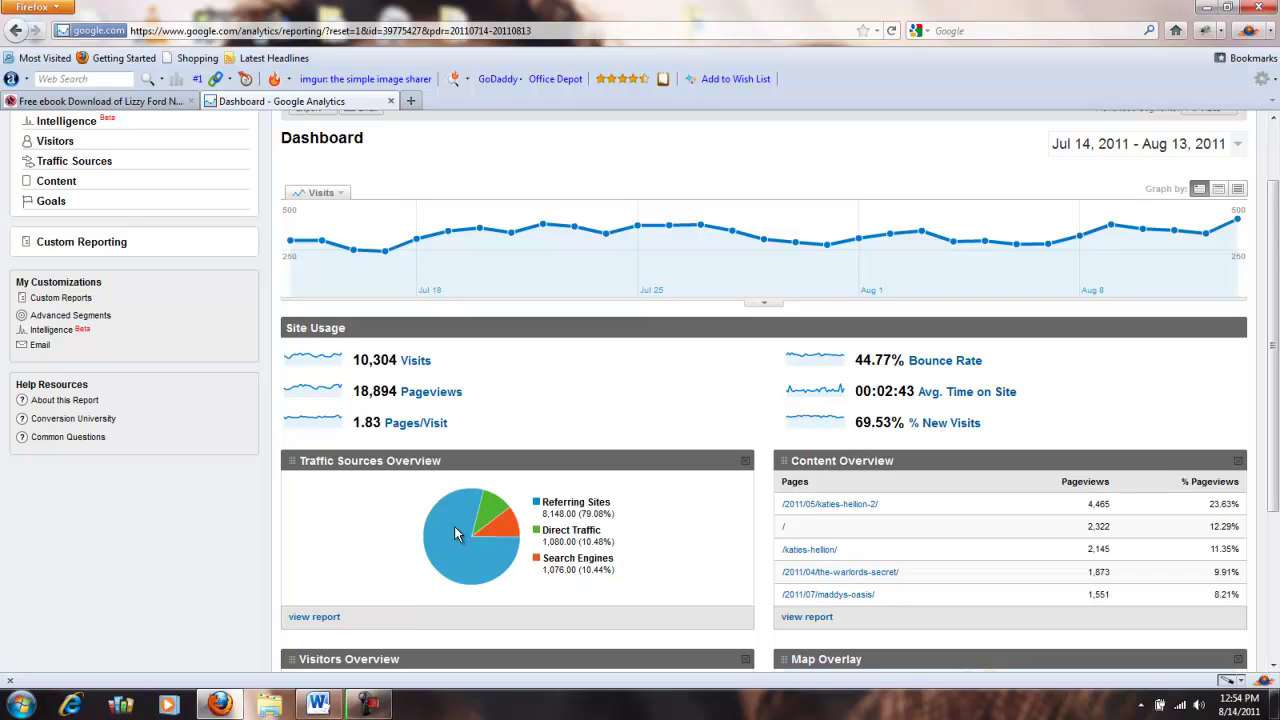
{"action": "scroll", "coordinate": [455, 533], "scroll_direction": "down", "scroll_amount": 2}
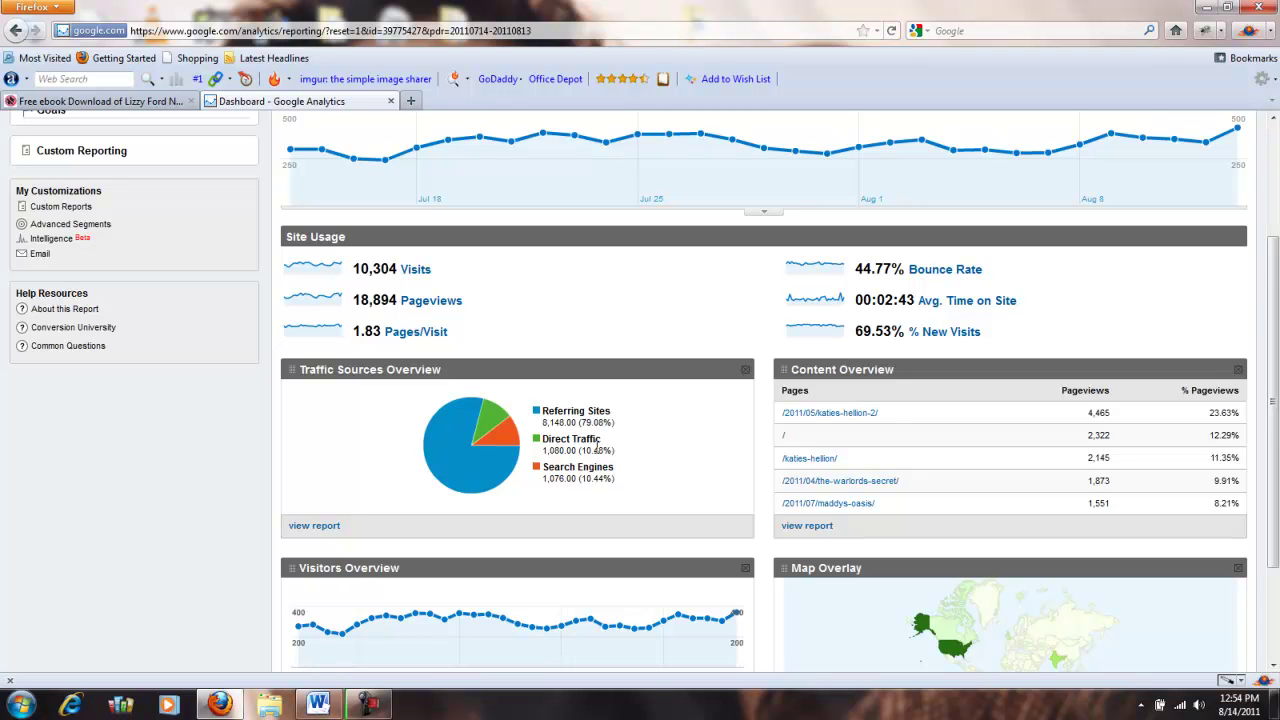
{"action": "scroll", "coordinate": [597, 449], "scroll_direction": "up", "scroll_amount": 4}
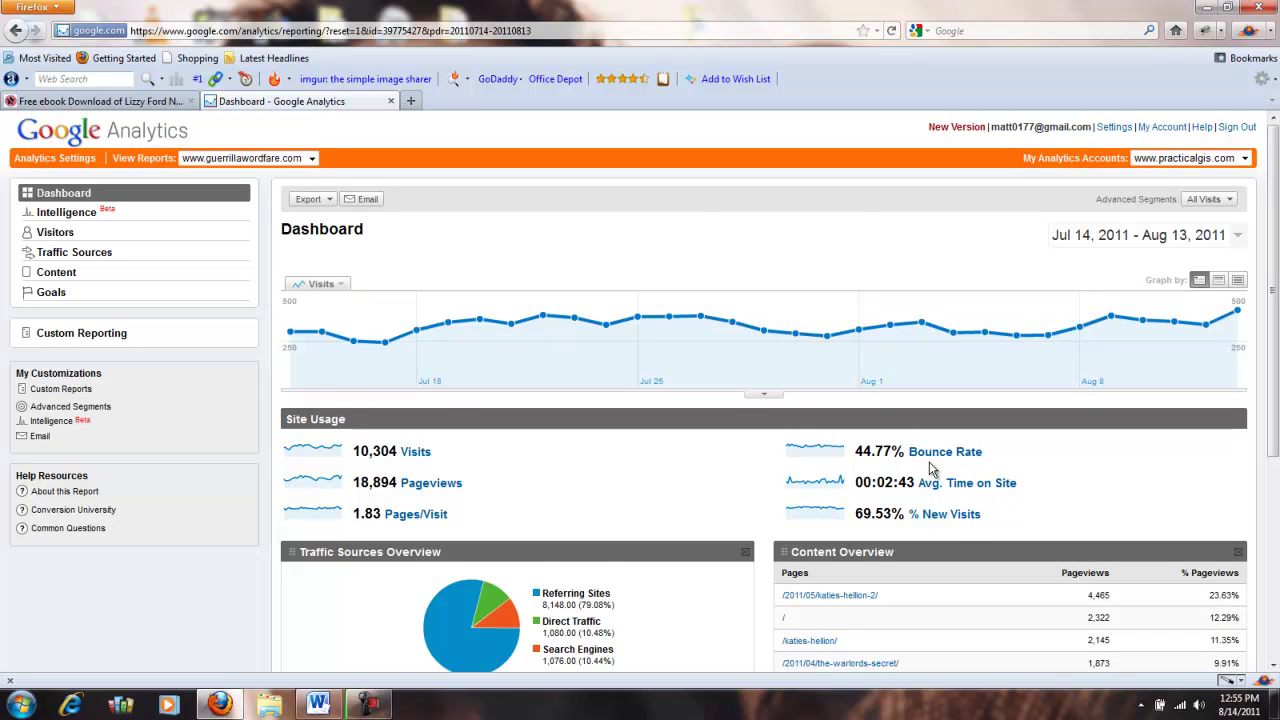
{"action": "scroll", "coordinate": [929, 468], "scroll_direction": "down", "scroll_amount": 3}
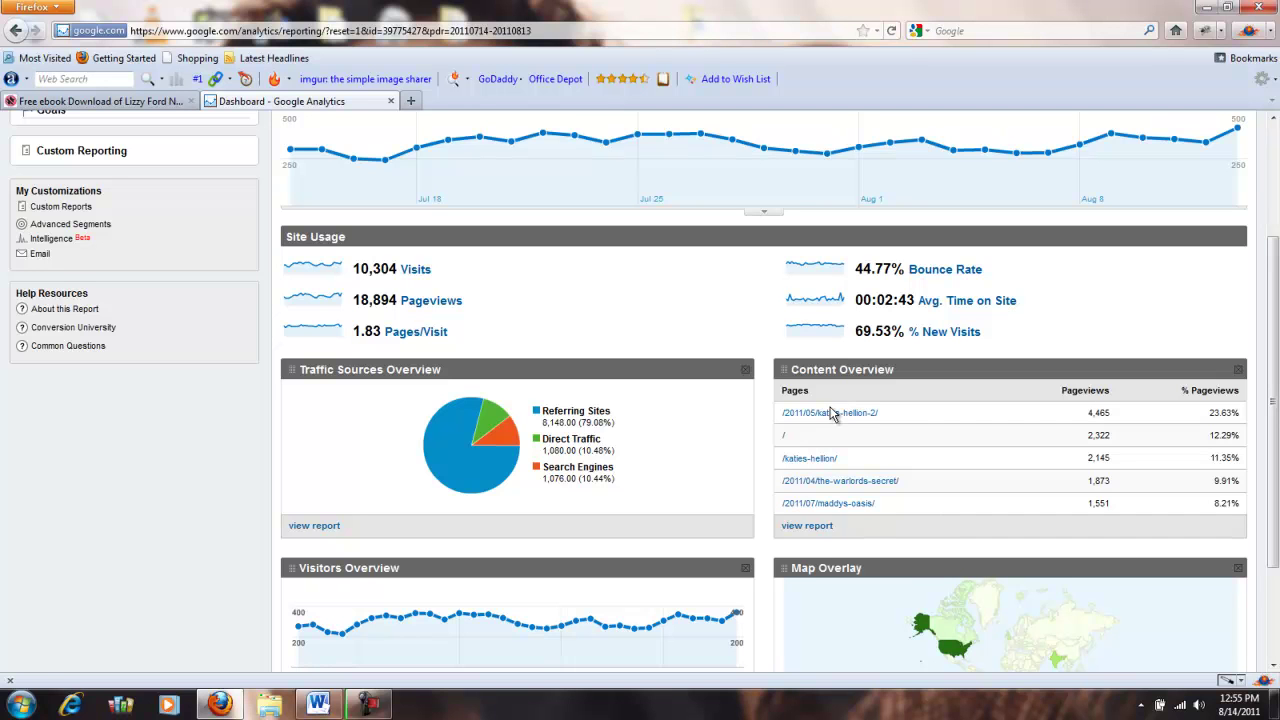
{"action": "scroll", "coordinate": [1065, 463], "scroll_direction": "down", "scroll_amount": 2}
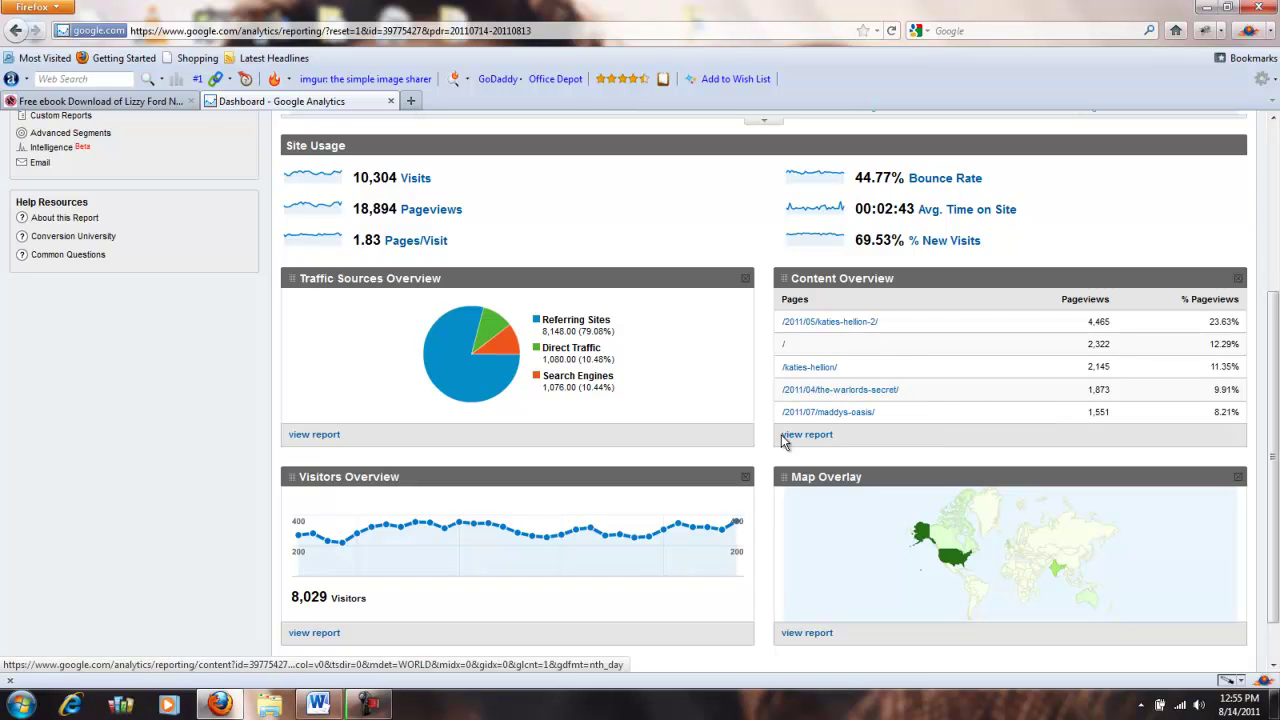
{"action": "mouse_move", "coordinate": [738, 522]}
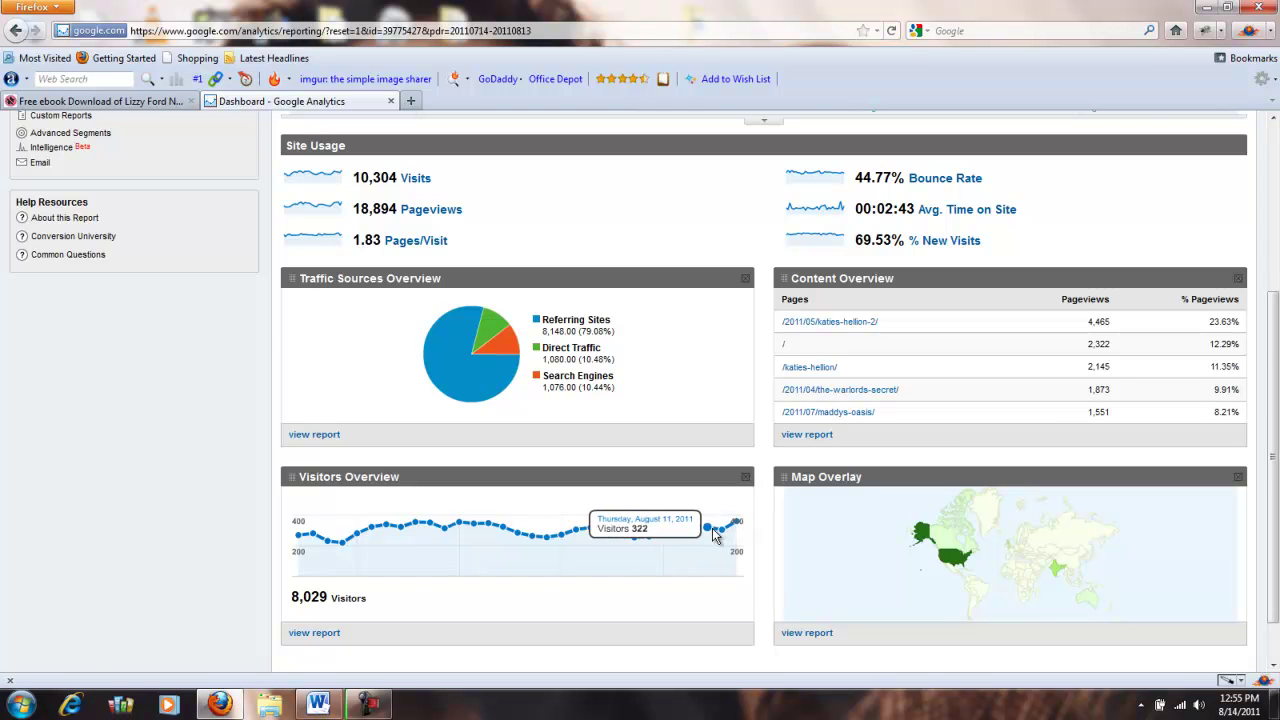
{"action": "scroll", "coordinate": [711, 528], "scroll_direction": "up", "scroll_amount": 3}
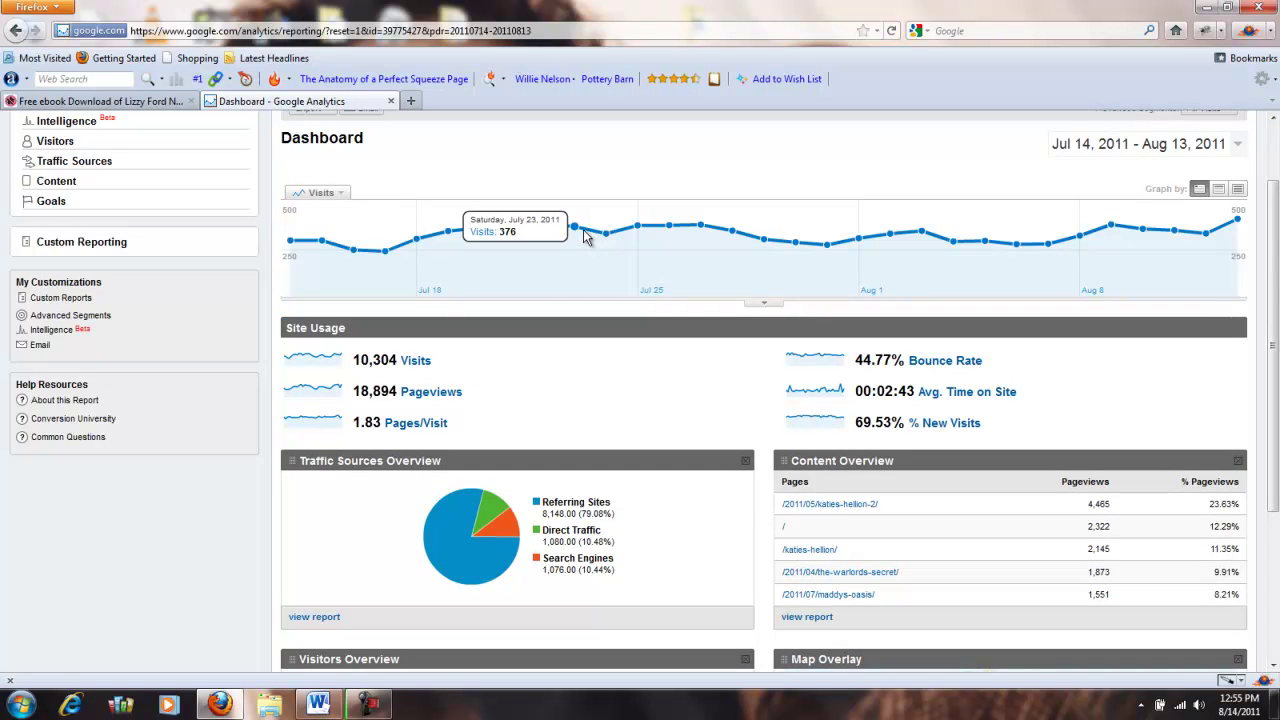
{"action": "scroll", "coordinate": [583, 229], "scroll_direction": "down", "scroll_amount": 3}
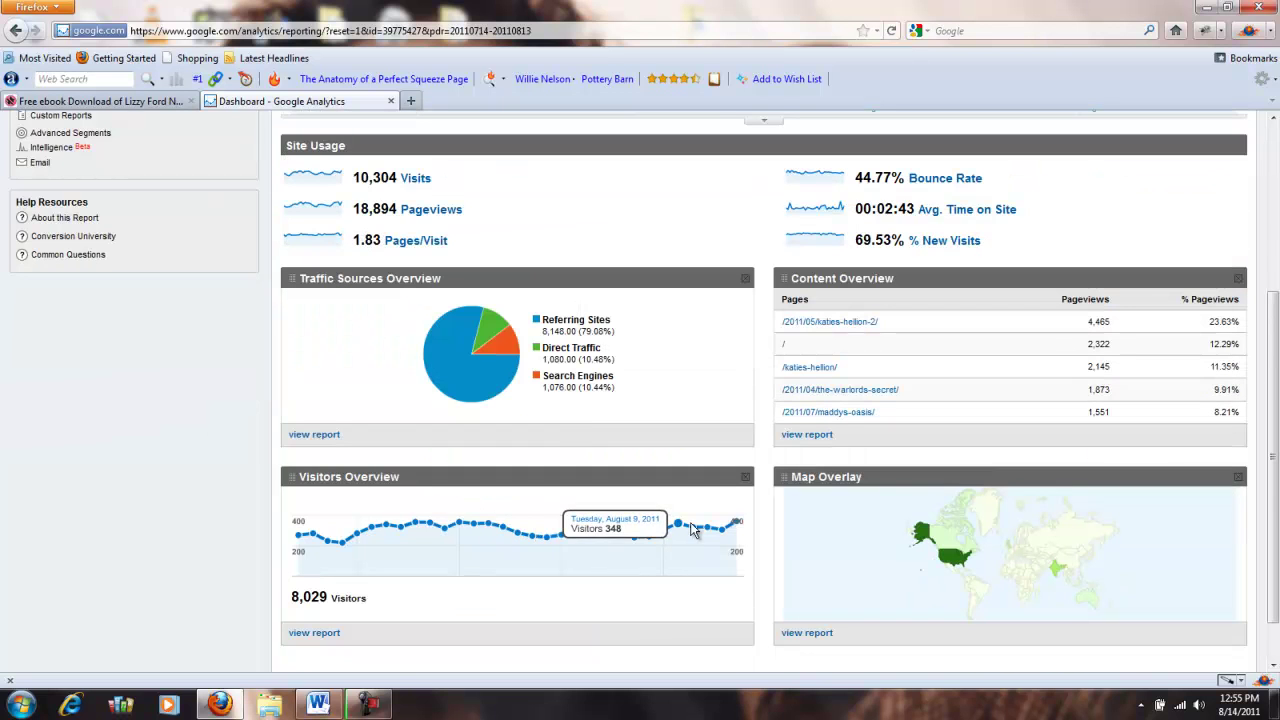
{"action": "scroll", "coordinate": [688, 520], "scroll_direction": "up", "scroll_amount": 5}
{"action": "scroll", "coordinate": [686, 517], "scroll_direction": "down", "scroll_amount": 6}
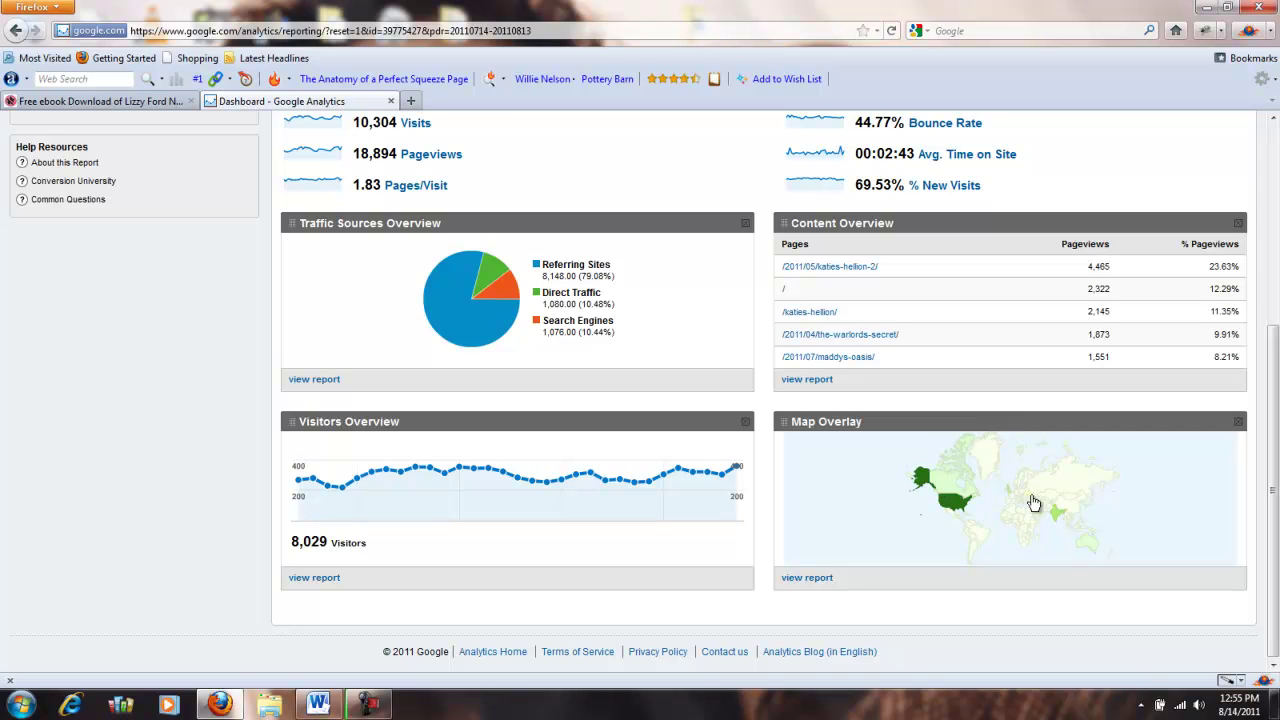
- Drill from the United States map into California's 496 visits across 130 cities, led by Chula Vista
{"action": "left_click", "coordinate": [949, 508]}
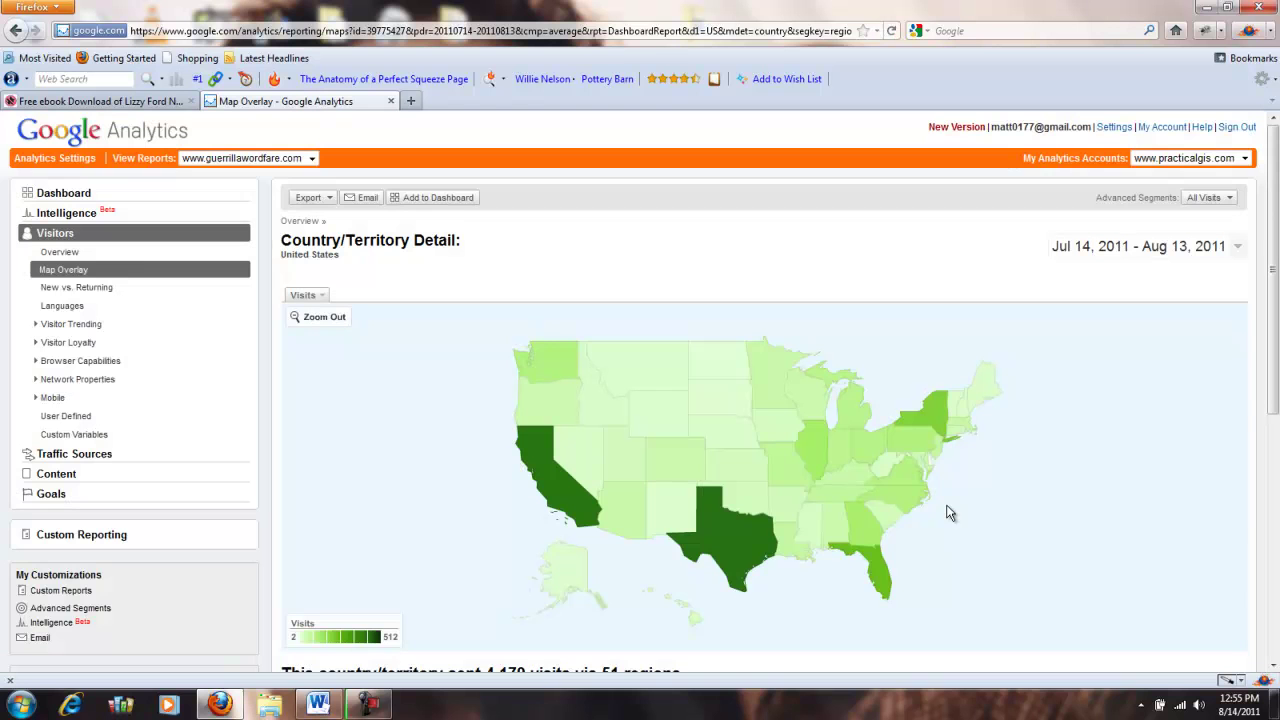
{"action": "scroll", "coordinate": [949, 513], "scroll_direction": "down", "scroll_amount": 2}
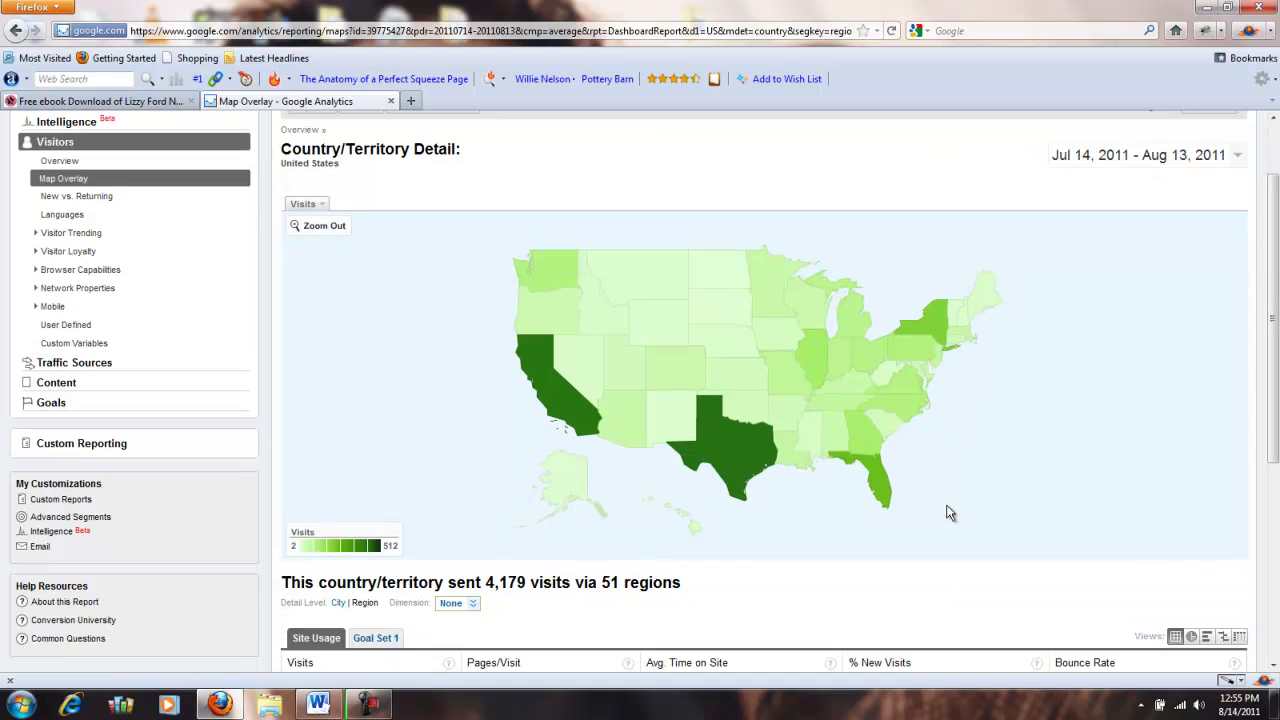
{"action": "mouse_move", "coordinate": [737, 476]}
{"action": "left_click", "coordinate": [564, 404]}
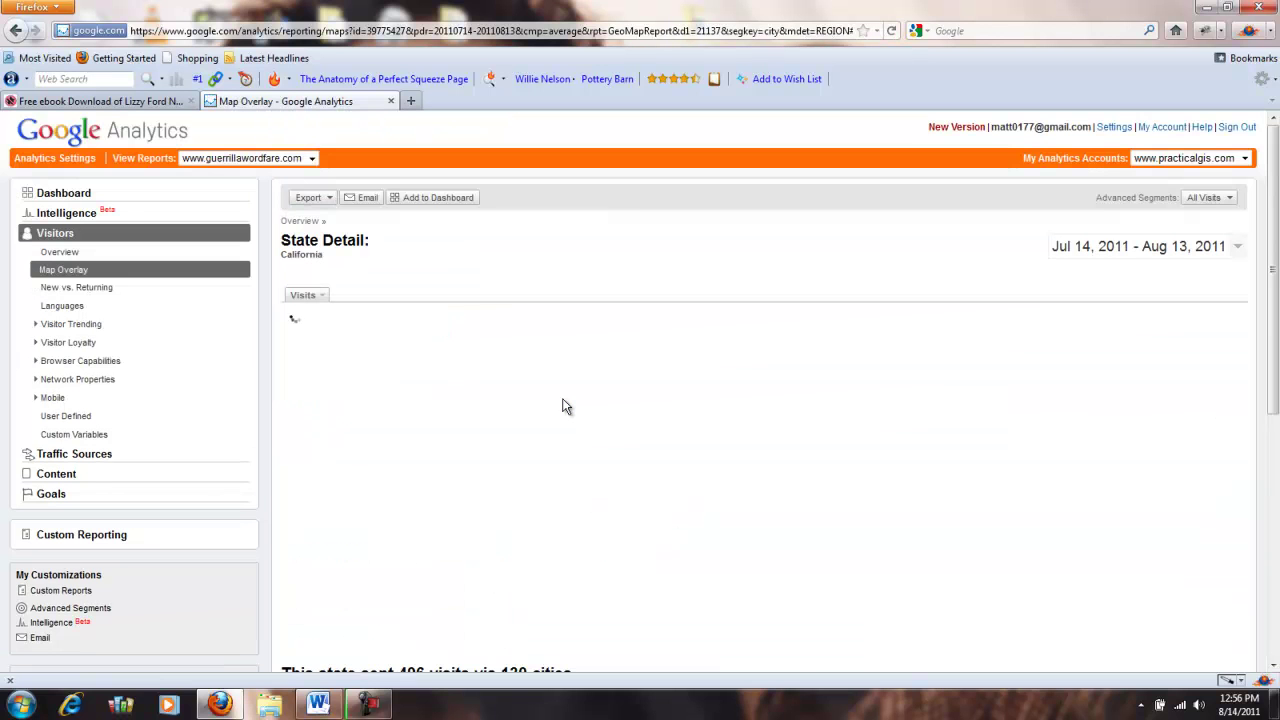
{"action": "scroll", "coordinate": [563, 406], "scroll_direction": "down", "scroll_amount": 3}
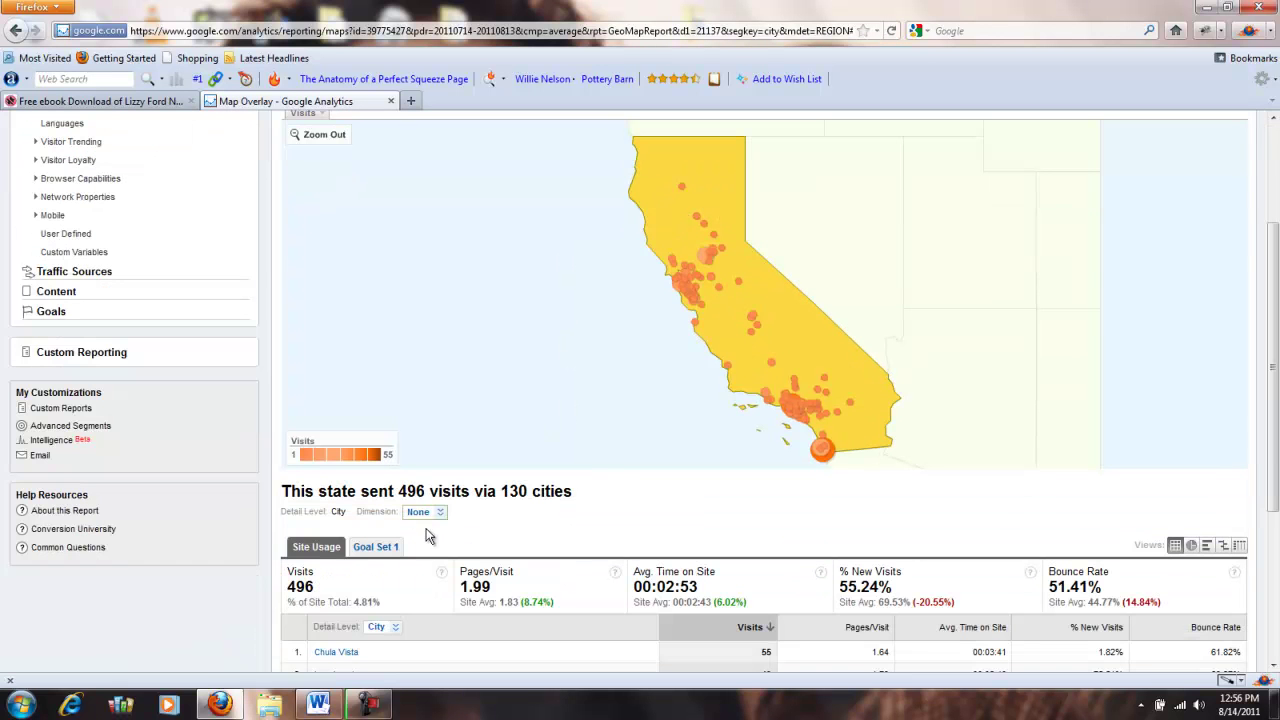
{"action": "mouse_move", "coordinate": [821, 460]}
{"action": "scroll", "coordinate": [663, 449], "scroll_direction": "down", "scroll_amount": 3}
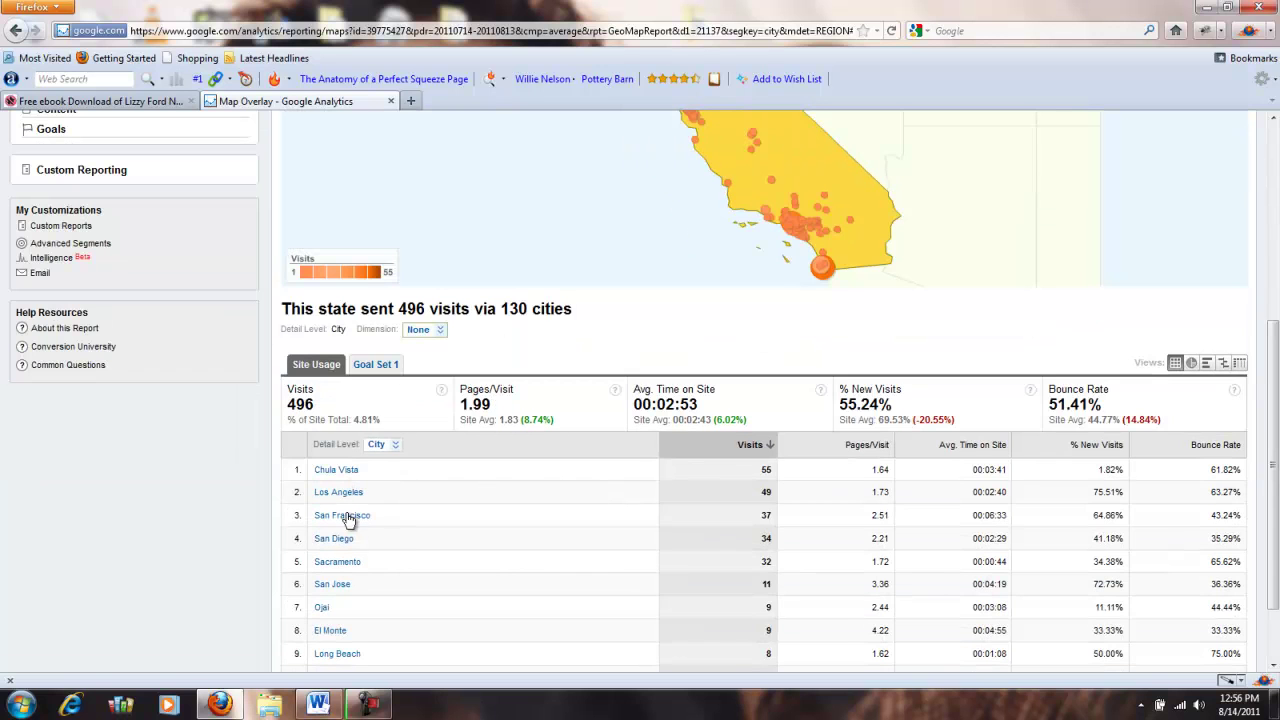
{"action": "scroll", "coordinate": [507, 545], "scroll_direction": "up", "scroll_amount": 5}
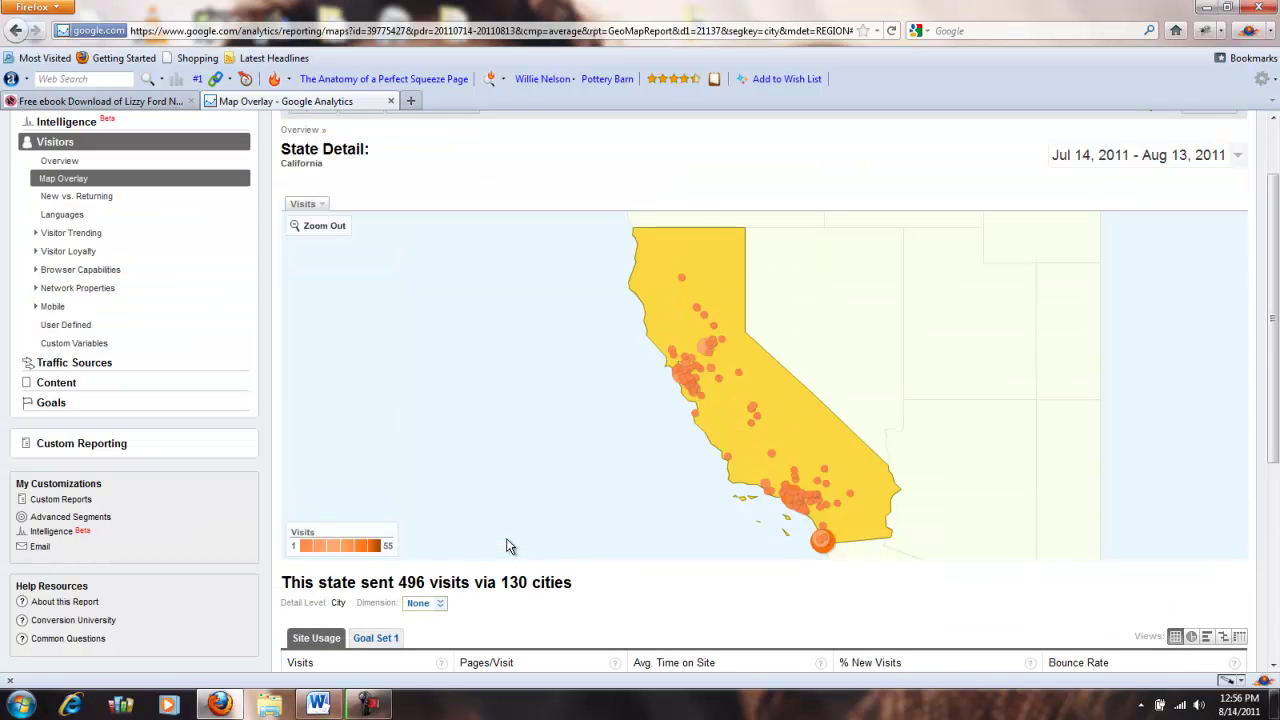
{"action": "scroll", "coordinate": [507, 545], "scroll_direction": "down", "scroll_amount": 3}
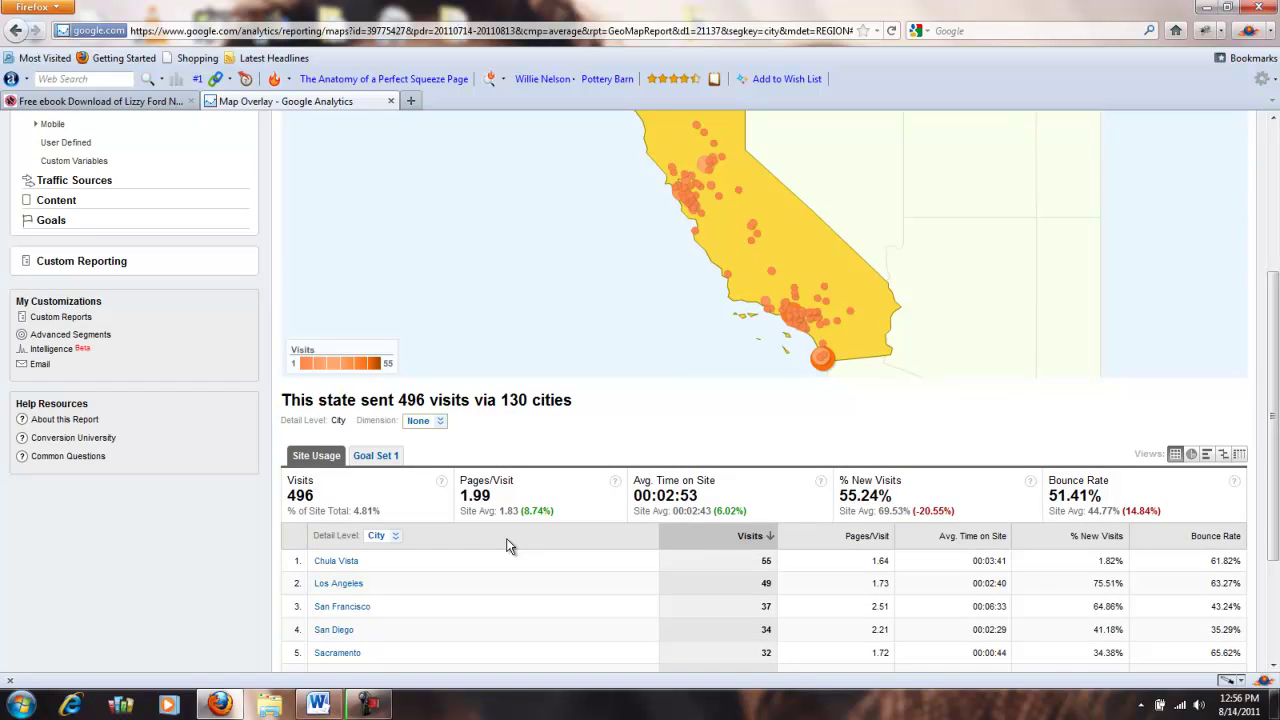
{"action": "scroll", "coordinate": [507, 545], "scroll_direction": "up", "scroll_amount": 3}
{"action": "scroll", "coordinate": [507, 545], "scroll_direction": "down", "scroll_amount": 3}
- Break California's visits down by Keyword, then return to the site dashboard
{"action": "left_click", "coordinate": [440, 422]}
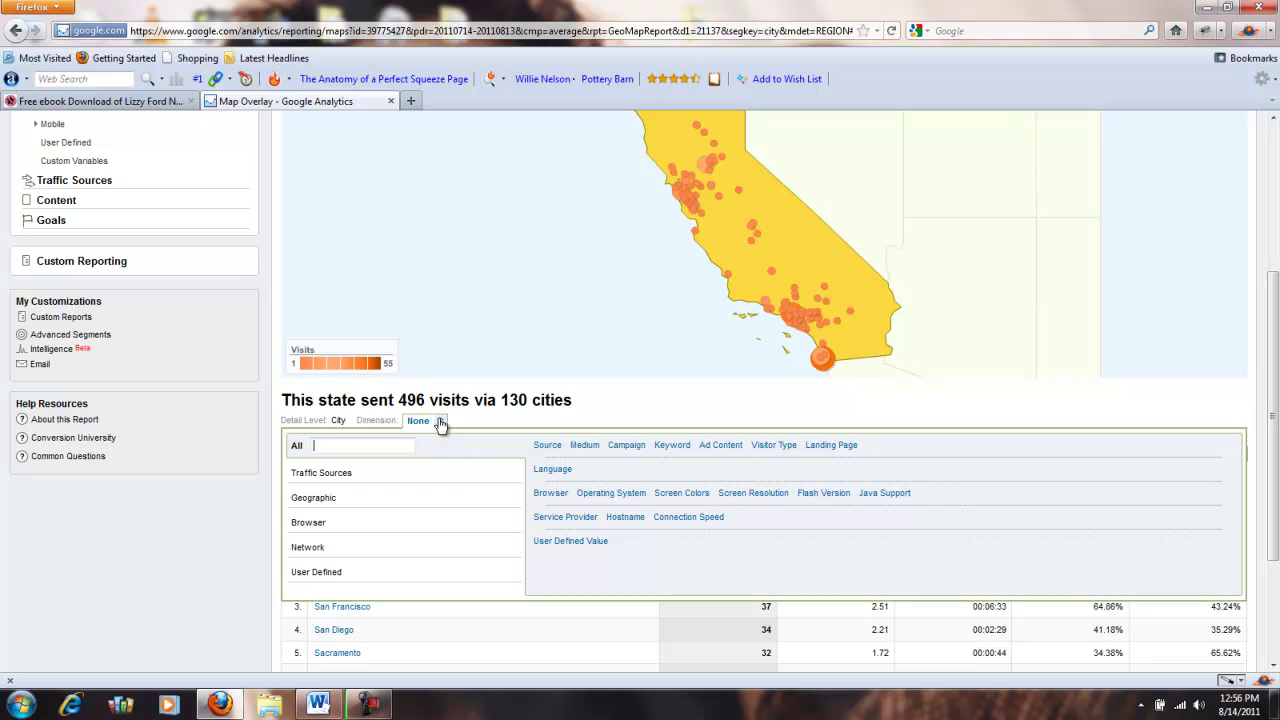
{"action": "left_click", "coordinate": [673, 449]}
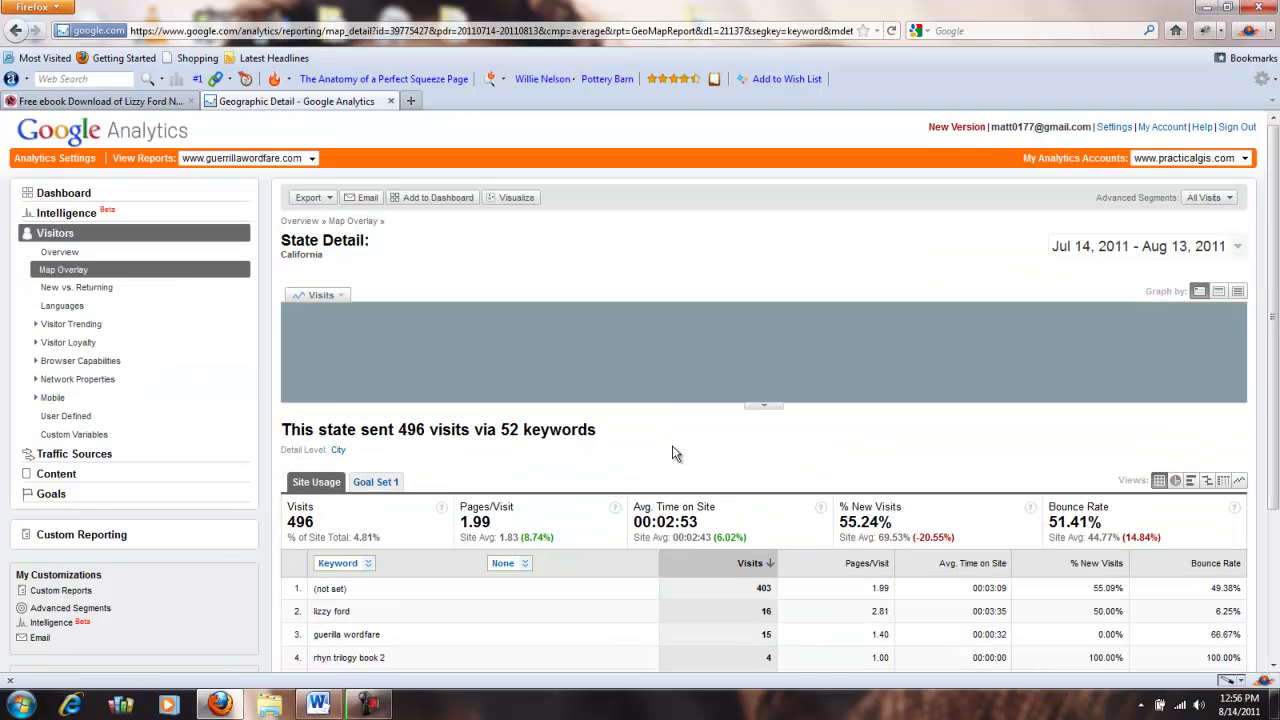
{"action": "scroll", "coordinate": [575, 460], "scroll_direction": "down", "scroll_amount": 3}
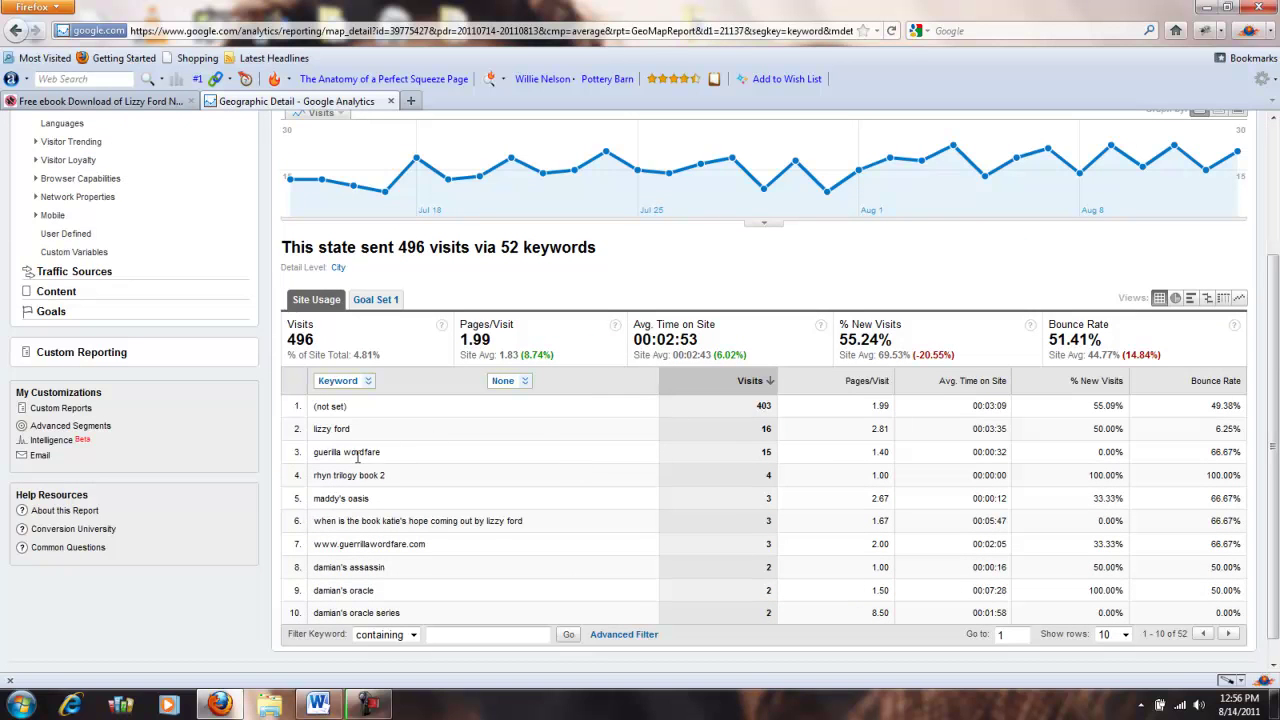
{"action": "scroll", "coordinate": [359, 452], "scroll_direction": "up", "scroll_amount": 4}
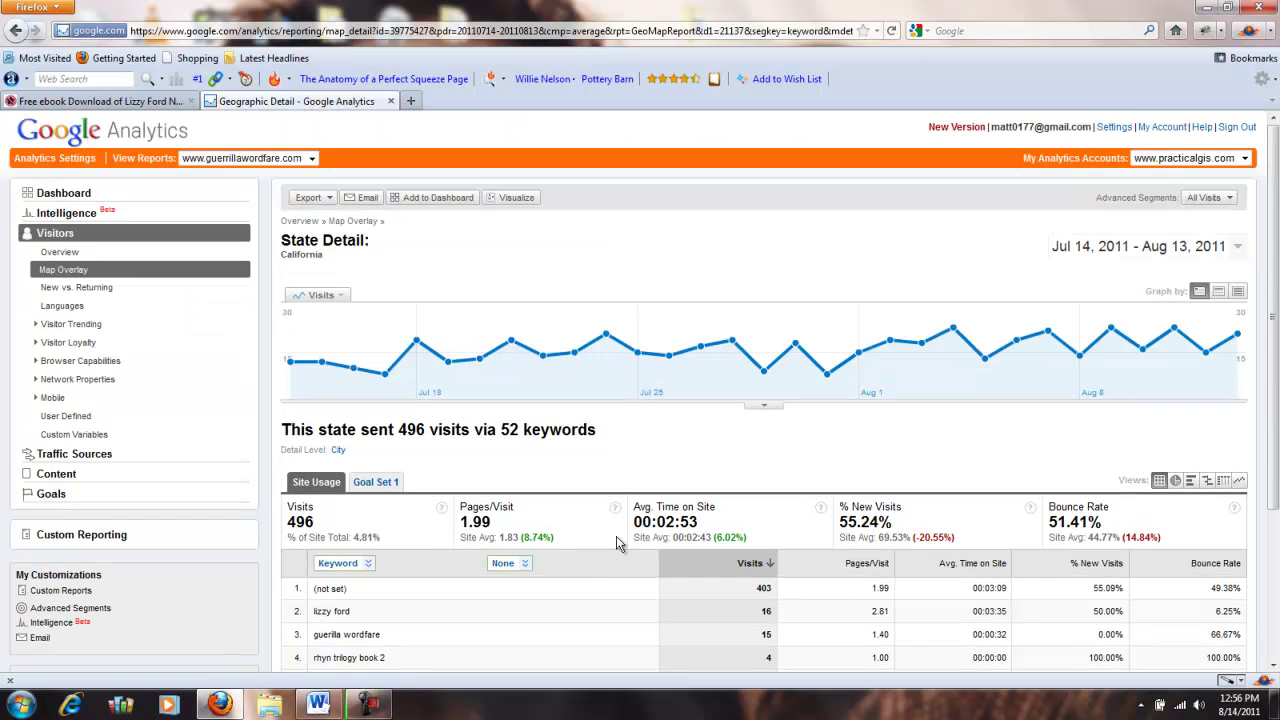
{"action": "left_click", "coordinate": [50, 194]}
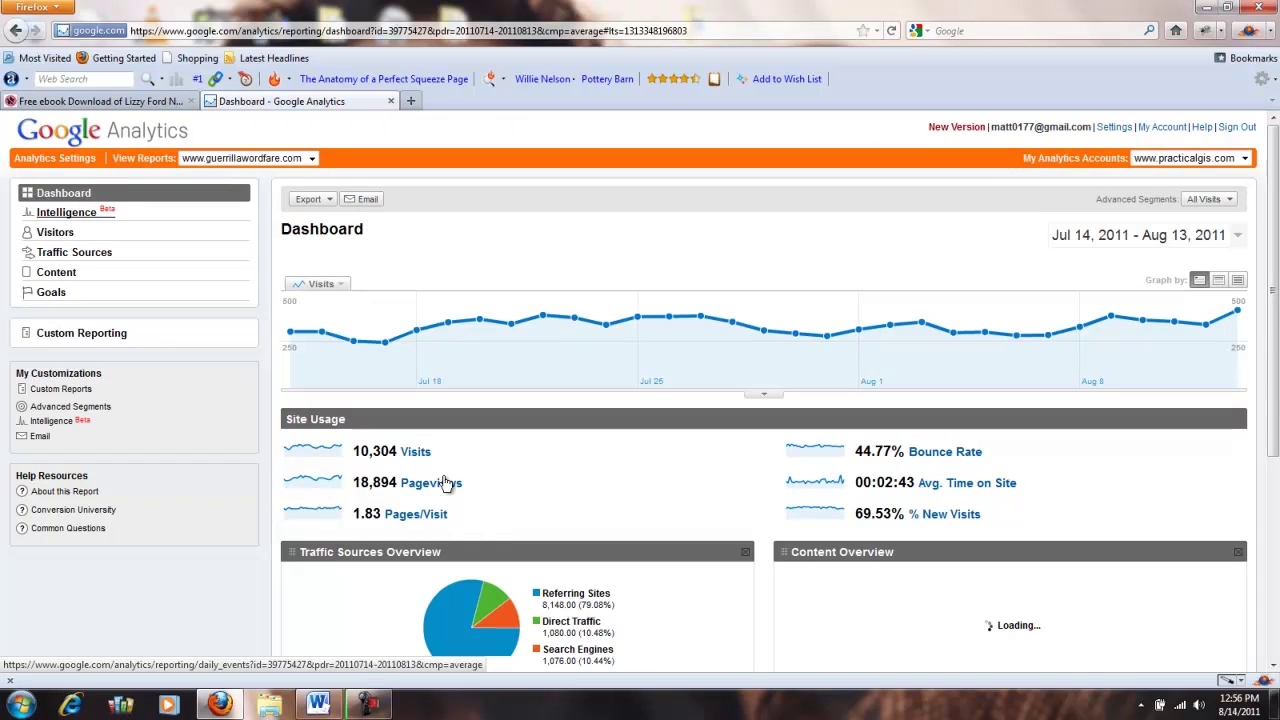
- Scroll through the dashboard panels: referring sites 8,148 visits (79.08%), search engines 1,076 (10.44%)
{"action": "scroll", "coordinate": [445, 483], "scroll_direction": "down", "scroll_amount": 5}
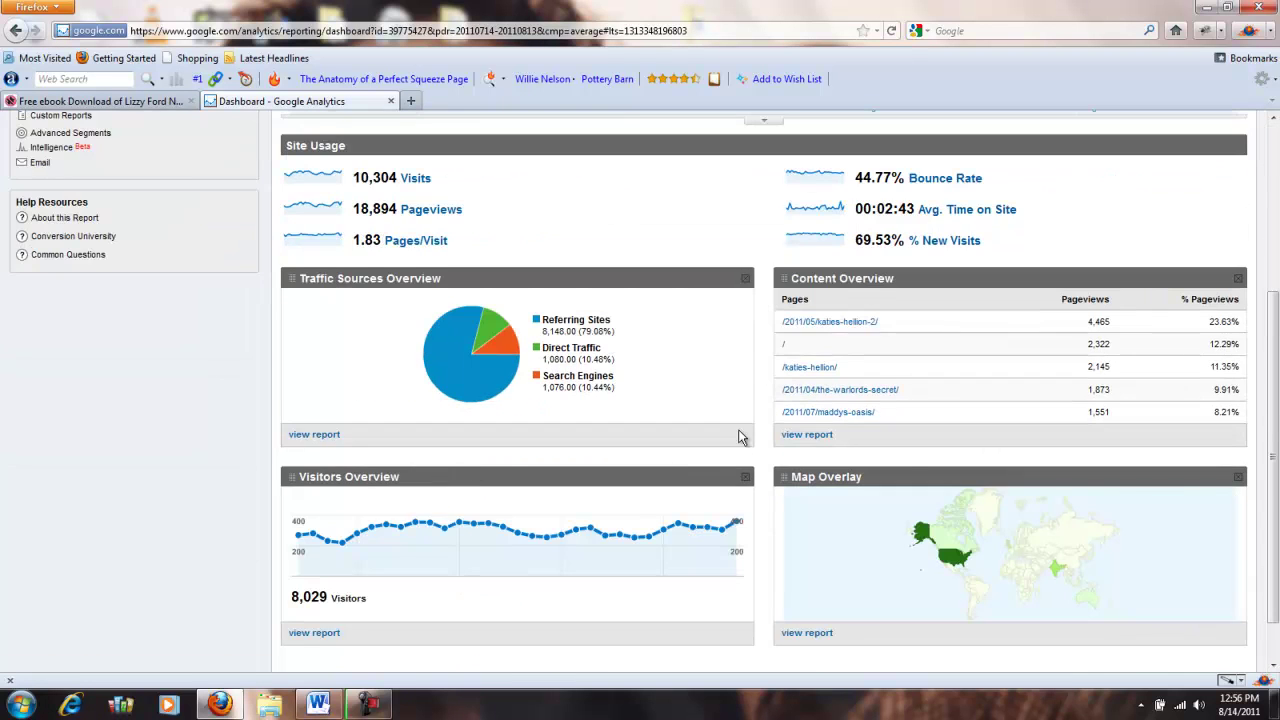
{"action": "scroll", "coordinate": [734, 443], "scroll_direction": "down", "scroll_amount": 2}
{"action": "scroll", "coordinate": [733, 443], "scroll_direction": "up", "scroll_amount": 3}
{"action": "scroll", "coordinate": [733, 443], "scroll_direction": "down", "scroll_amount": 2}
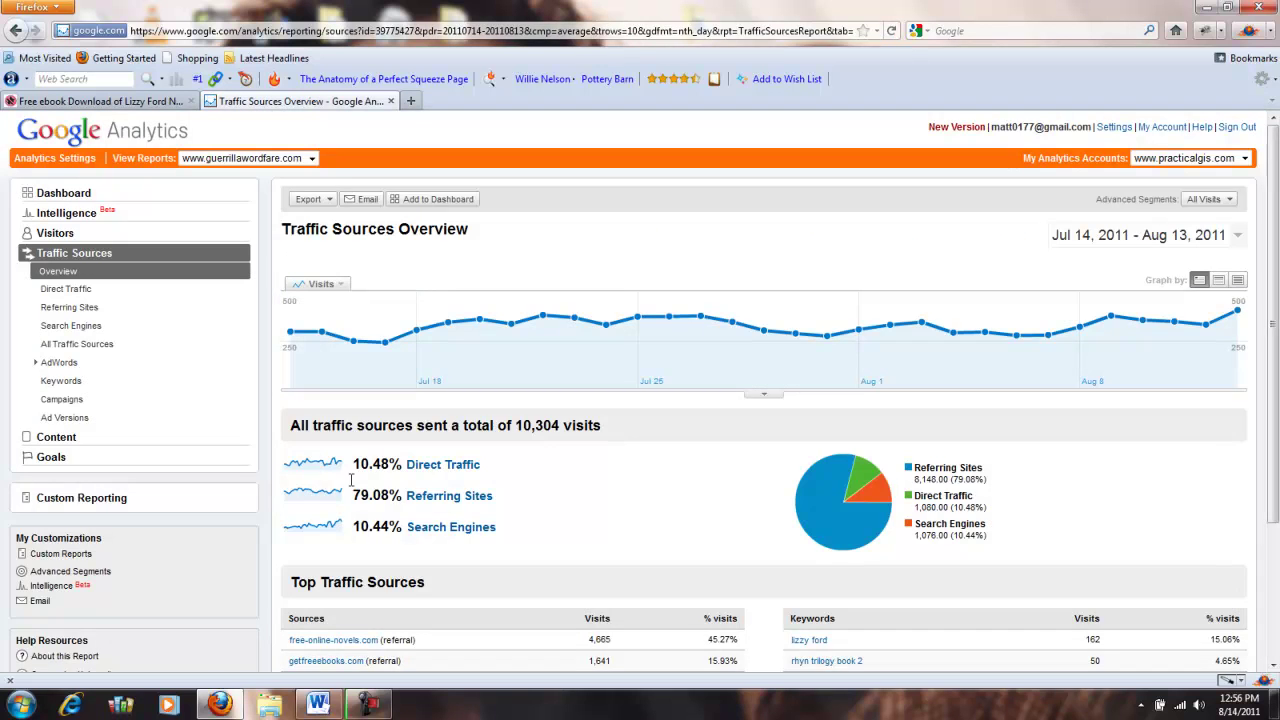
{"action": "scroll", "coordinate": [445, 512], "scroll_direction": "down", "scroll_amount": 3}
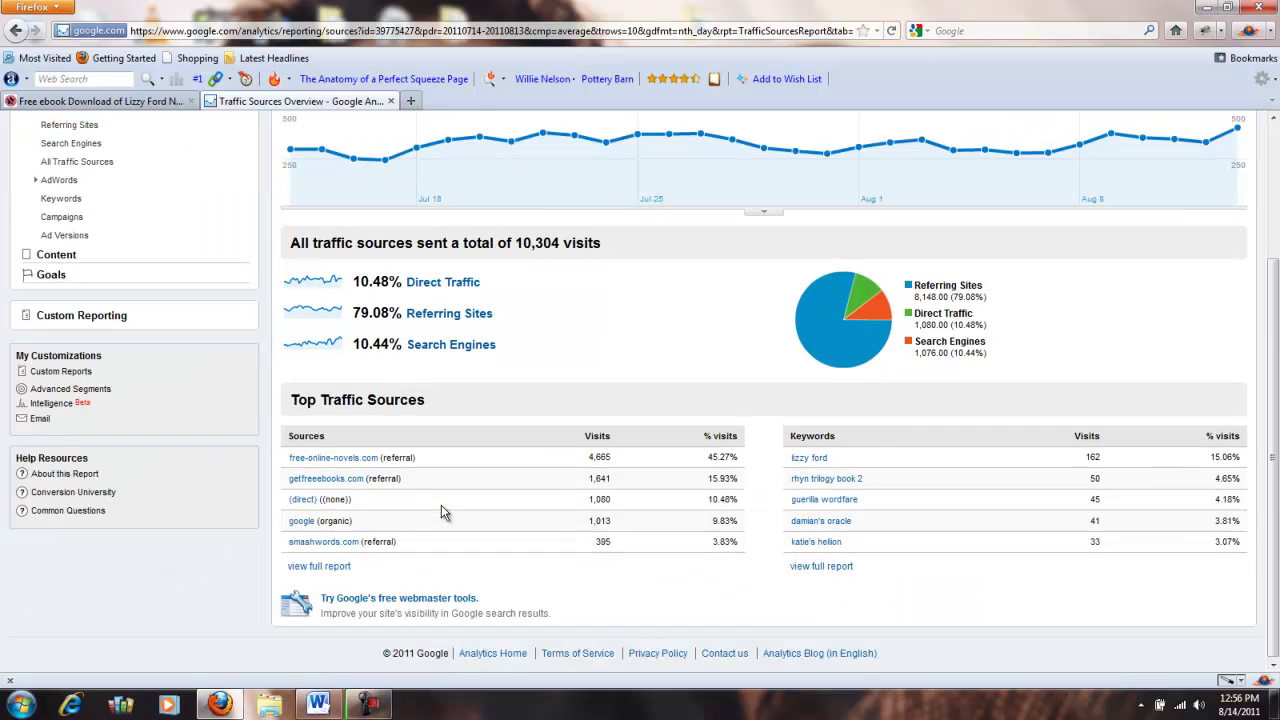
{"action": "scroll", "coordinate": [441, 512], "scroll_direction": "up", "scroll_amount": 2}
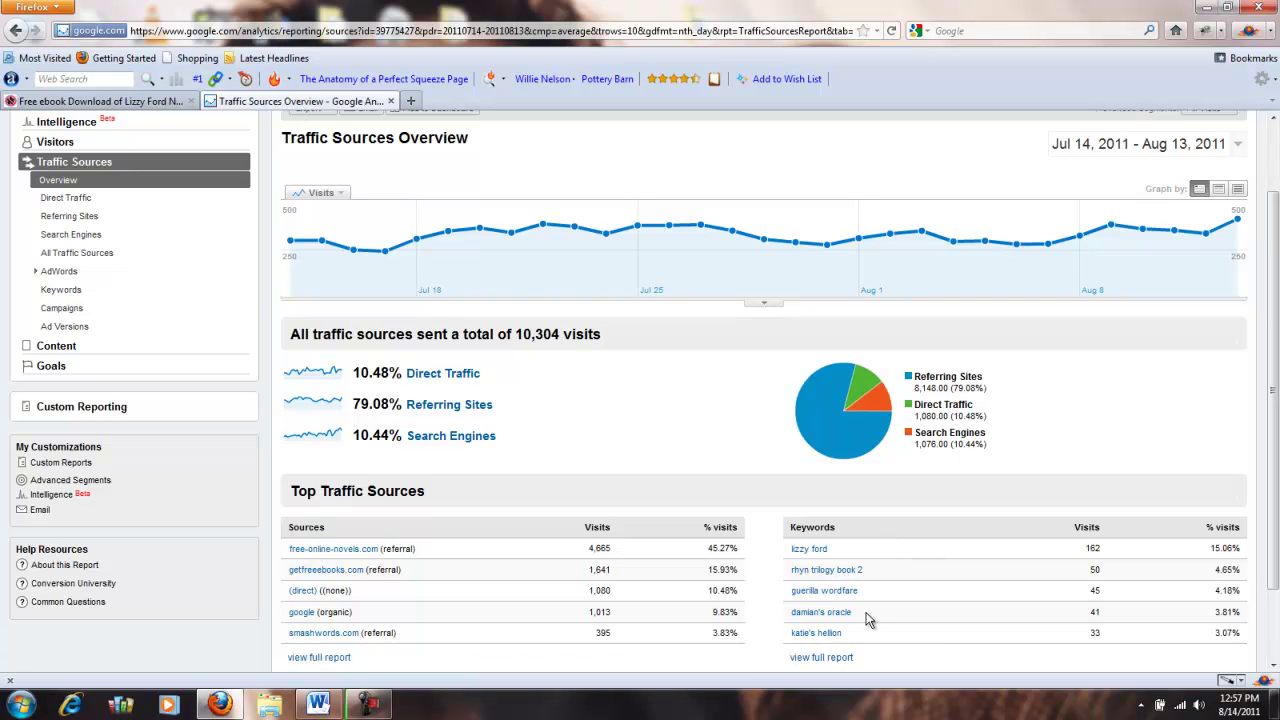
{"action": "scroll", "coordinate": [742, 585], "scroll_direction": "up", "scroll_amount": 2}
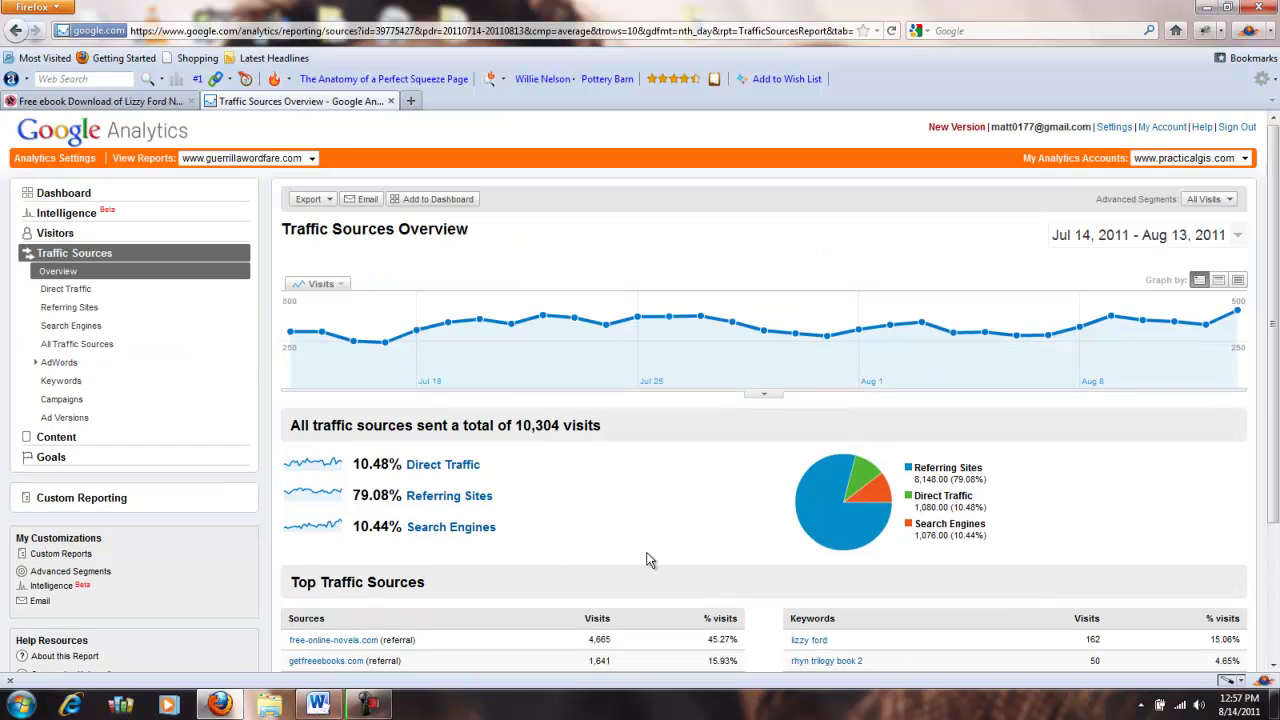
- Set the dashboard date range to the single day Aug 13, 2011 and review its 417 visits
{"action": "left_click", "coordinate": [64, 194]}
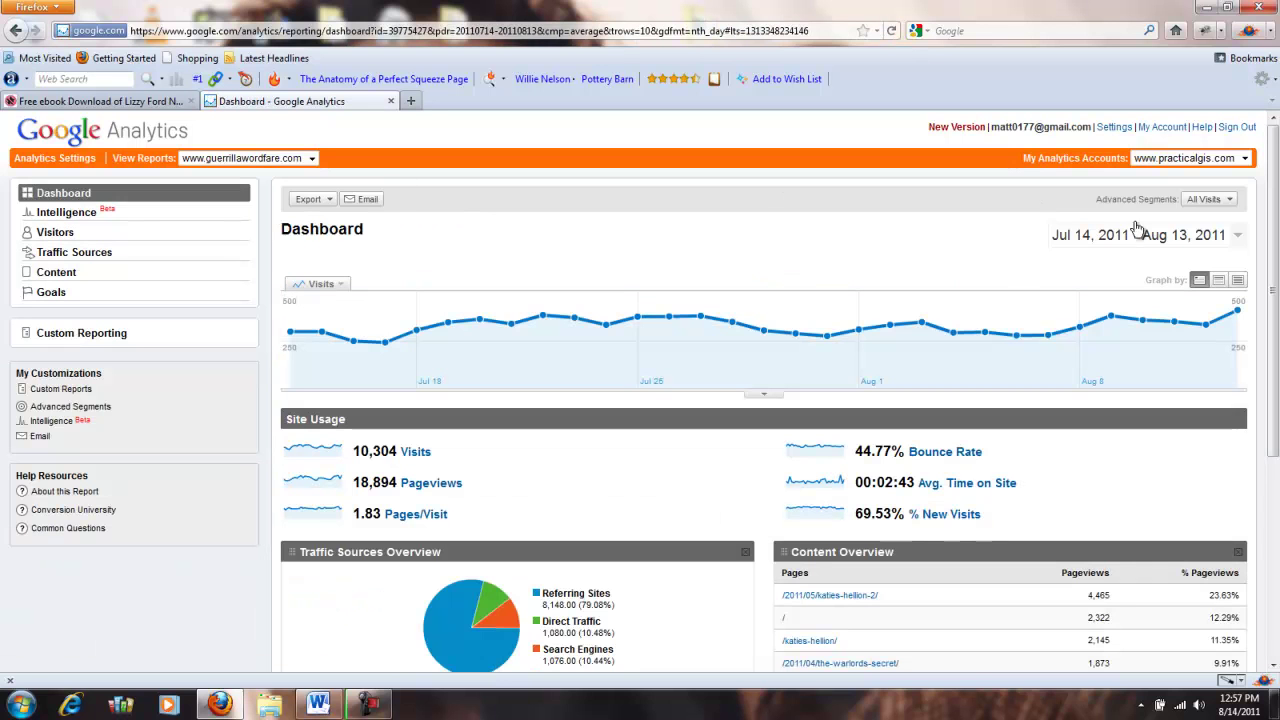
{"action": "left_click", "coordinate": [1238, 238]}
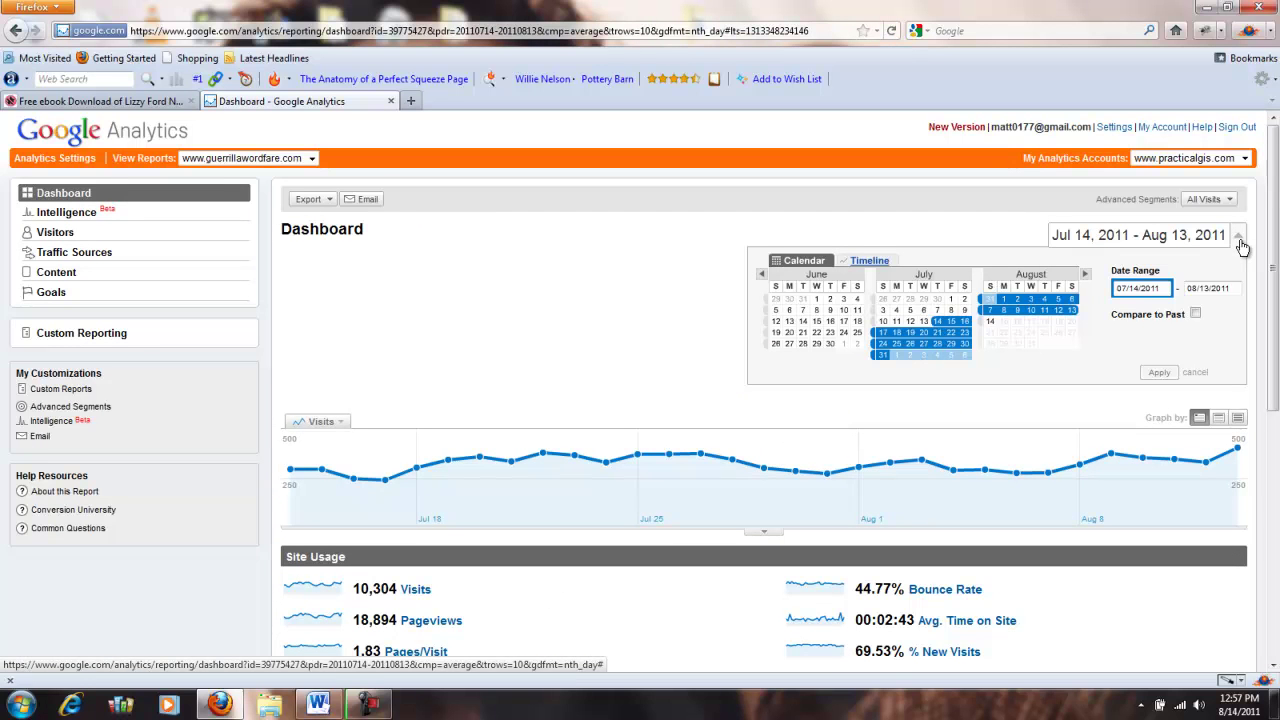
{"action": "left_click", "coordinate": [1071, 310]}
{"action": "left_click", "coordinate": [1159, 372]}
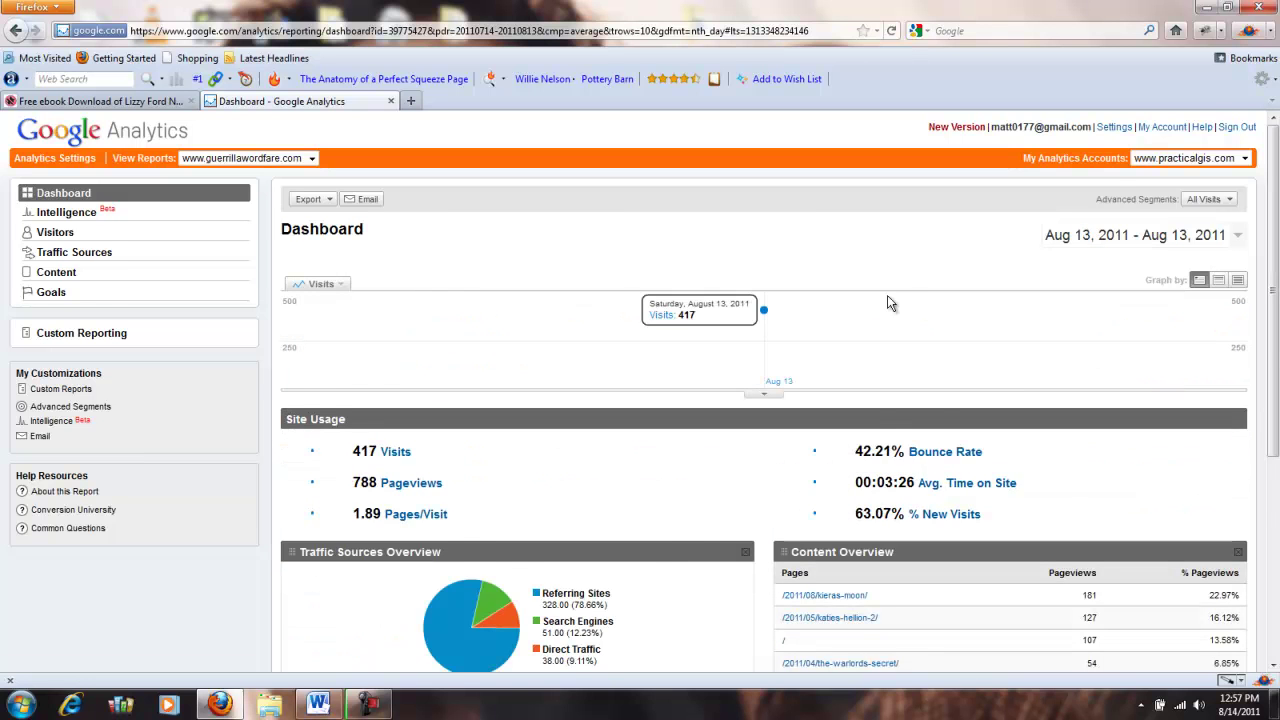
{"action": "scroll", "coordinate": [887, 295], "scroll_direction": "down", "scroll_amount": 2}
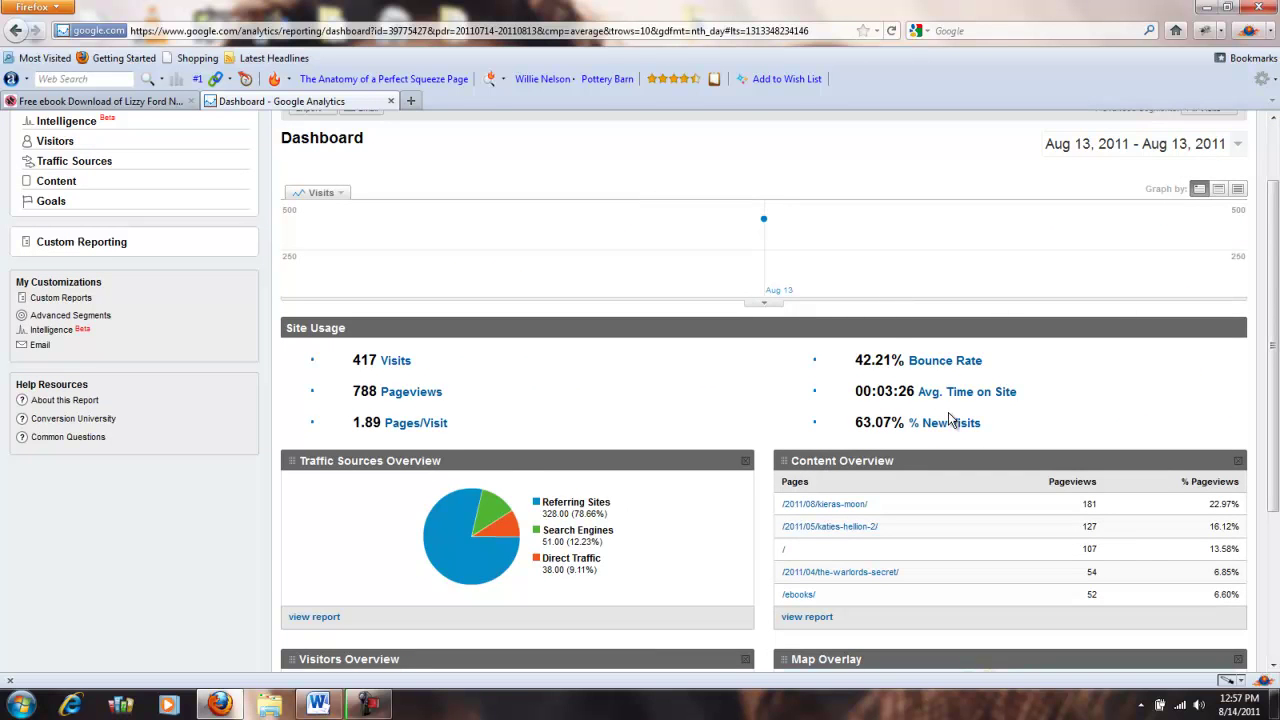
{"action": "scroll", "coordinate": [949, 418], "scroll_direction": "down", "scroll_amount": 2}
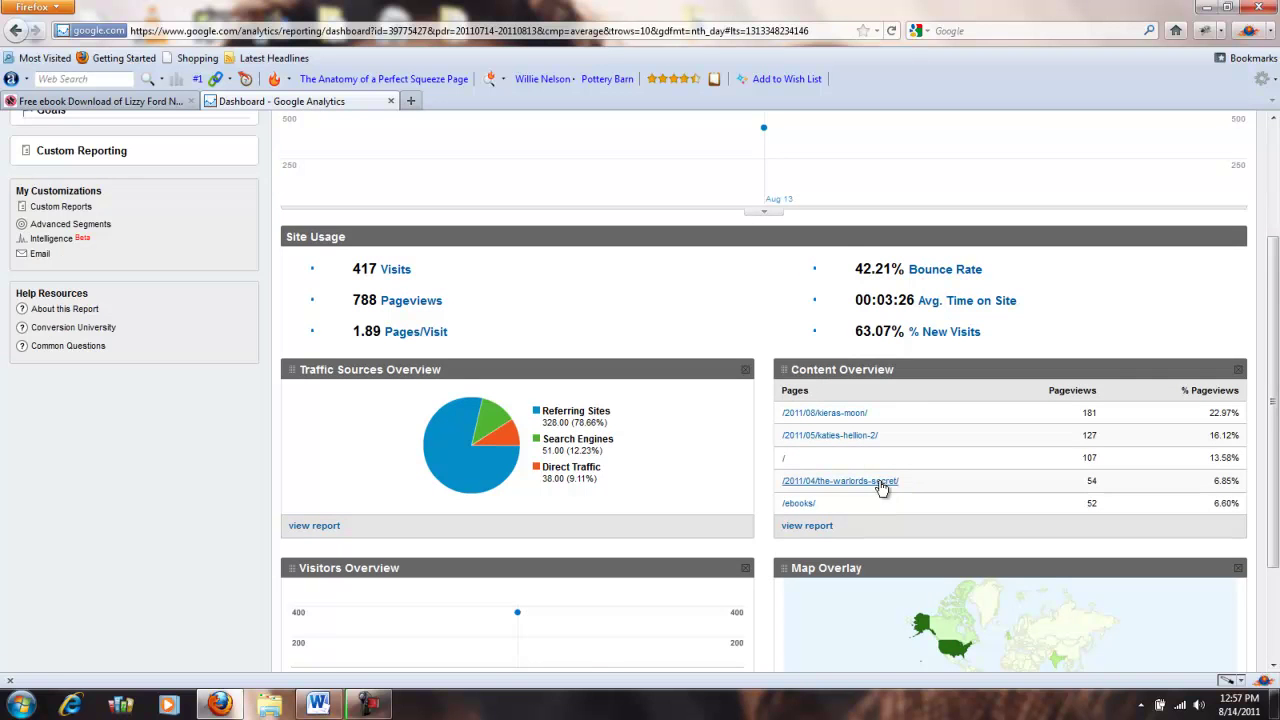
{"action": "scroll", "coordinate": [868, 480], "scroll_direction": "down", "scroll_amount": 3}
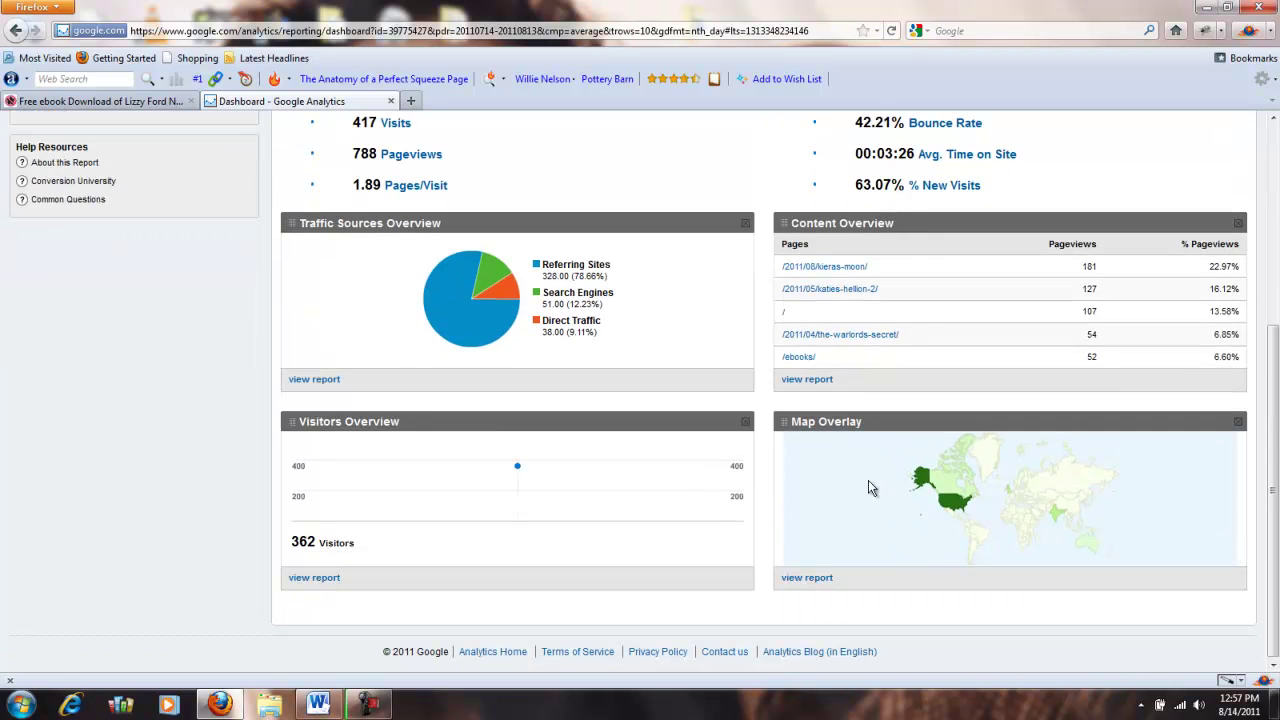
- Open the Aug 13 Traffic Sources Overview, then the full list of 26 sources
{"action": "left_click", "coordinate": [321, 381]}
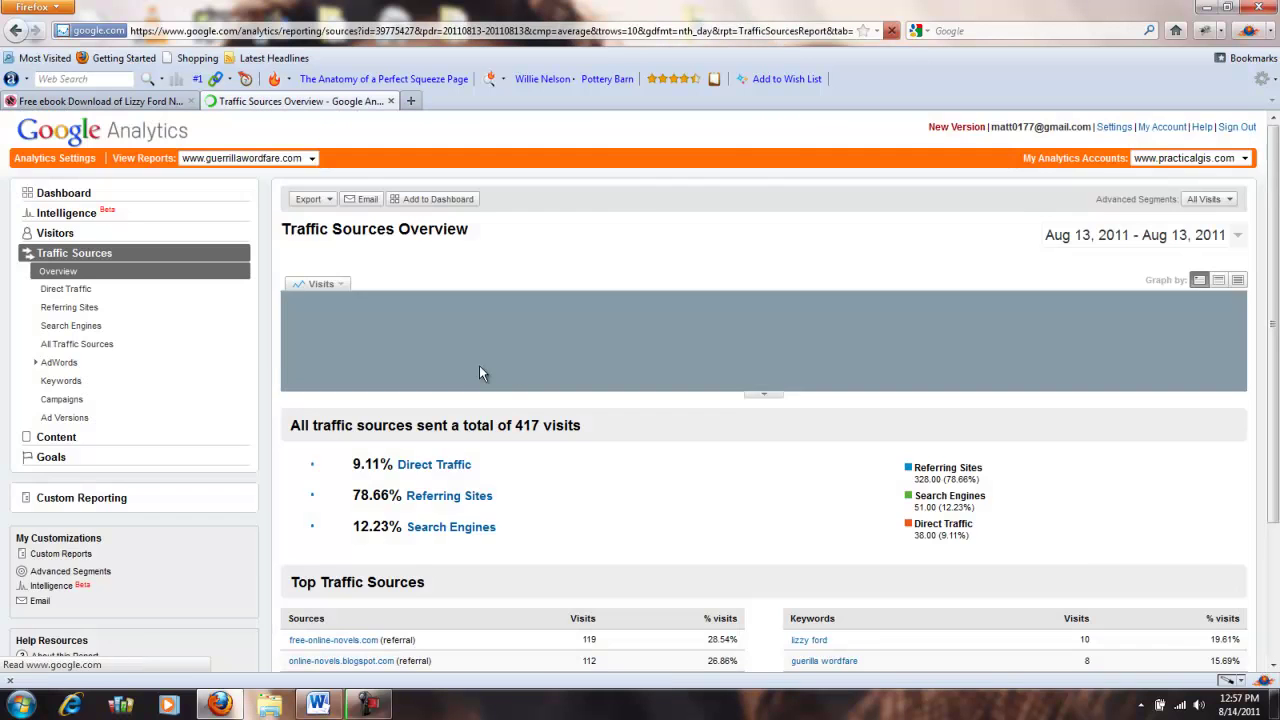
{"action": "scroll", "coordinate": [510, 365], "scroll_direction": "down", "scroll_amount": 5}
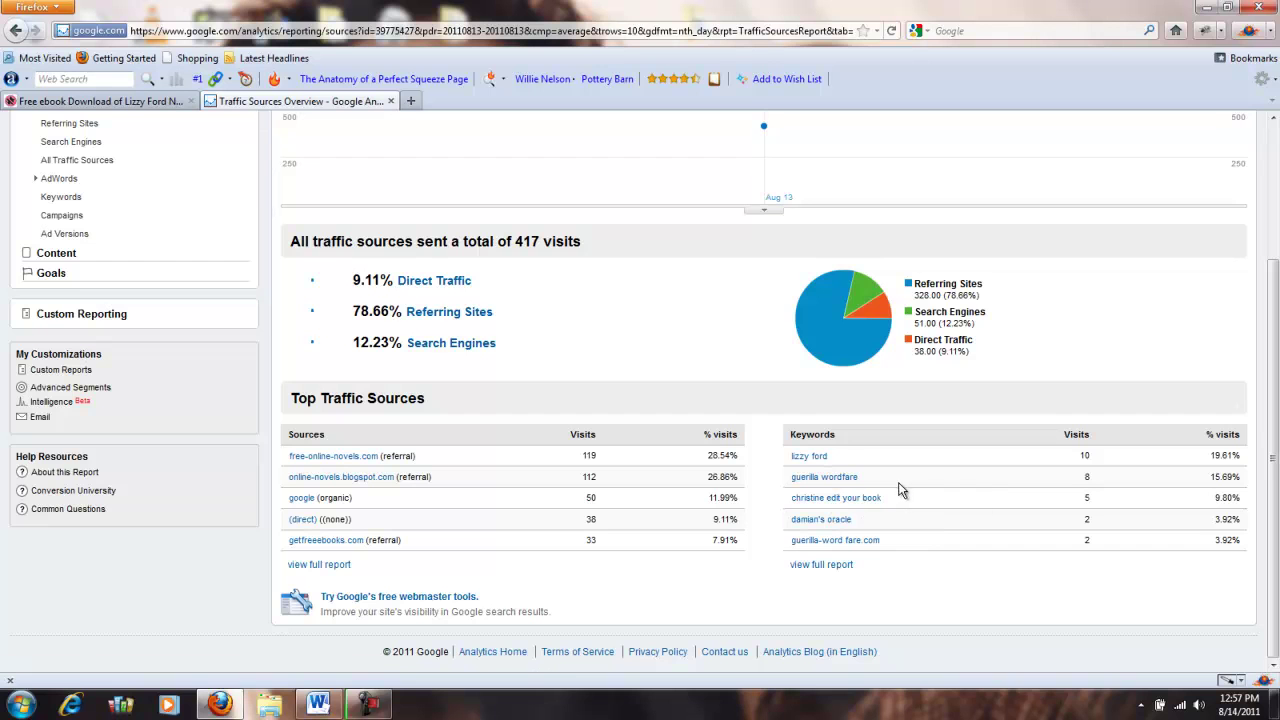
{"action": "scroll", "coordinate": [896, 497], "scroll_direction": "up", "scroll_amount": 4}
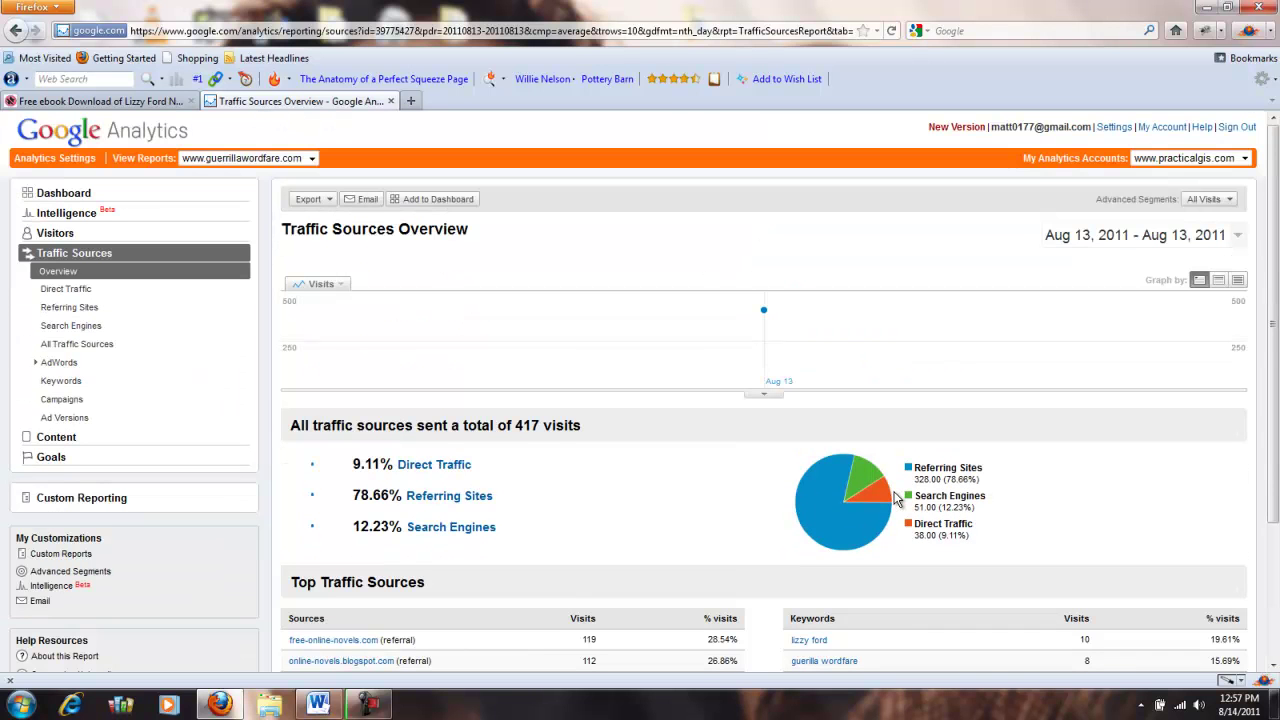
{"action": "scroll", "coordinate": [896, 497], "scroll_direction": "down", "scroll_amount": 4}
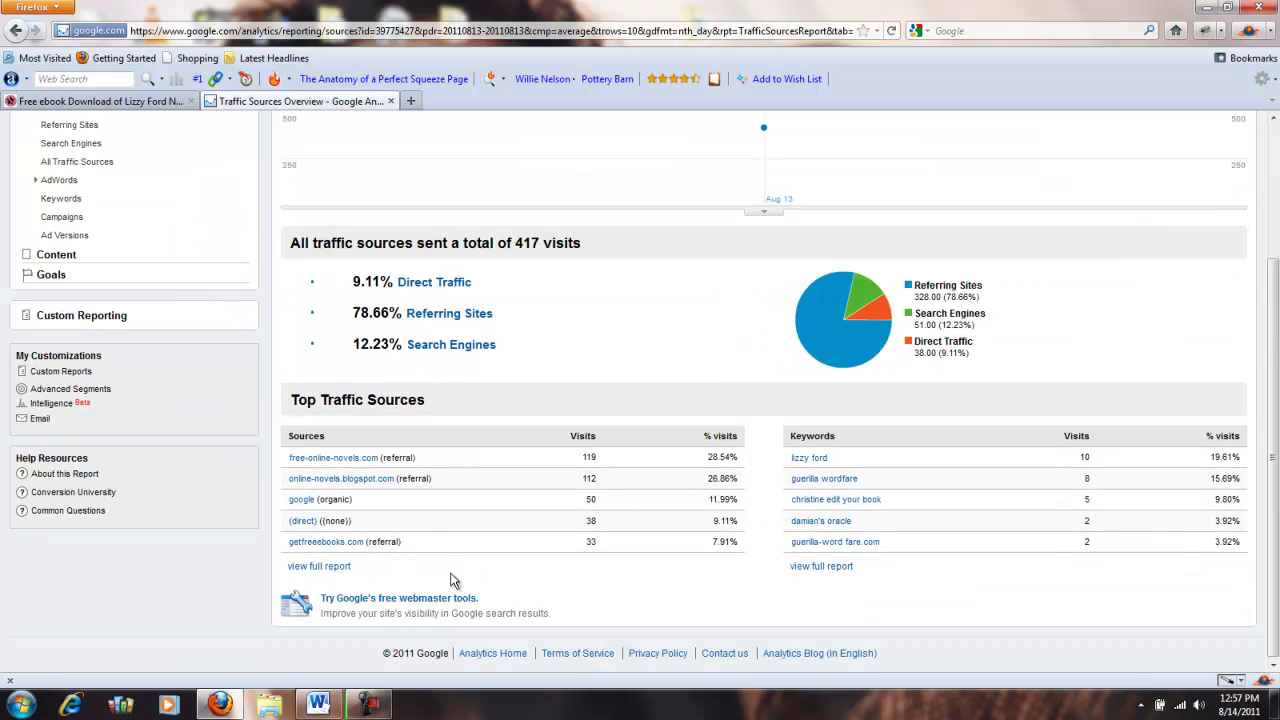
{"action": "left_click", "coordinate": [313, 567]}
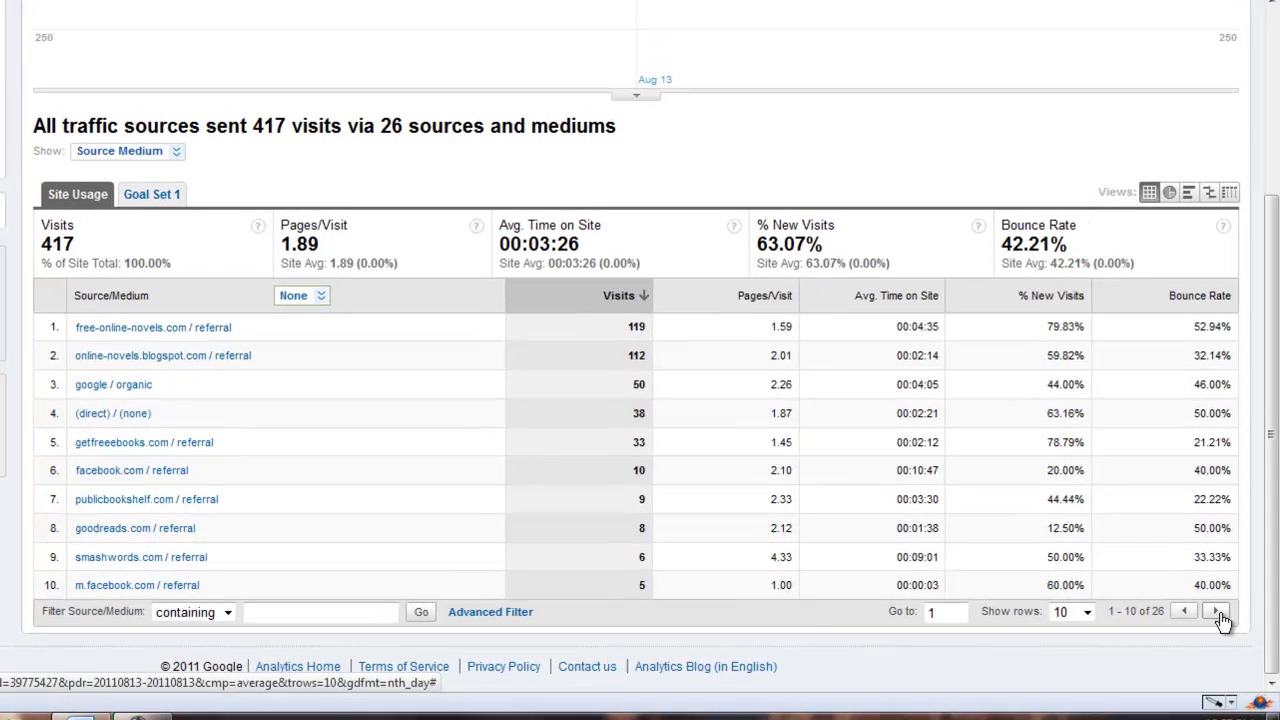
- Page the All Traffic Sources table to sources 11–20, starting with fictionpress.com
{"action": "left_click", "coordinate": [1218, 613]}
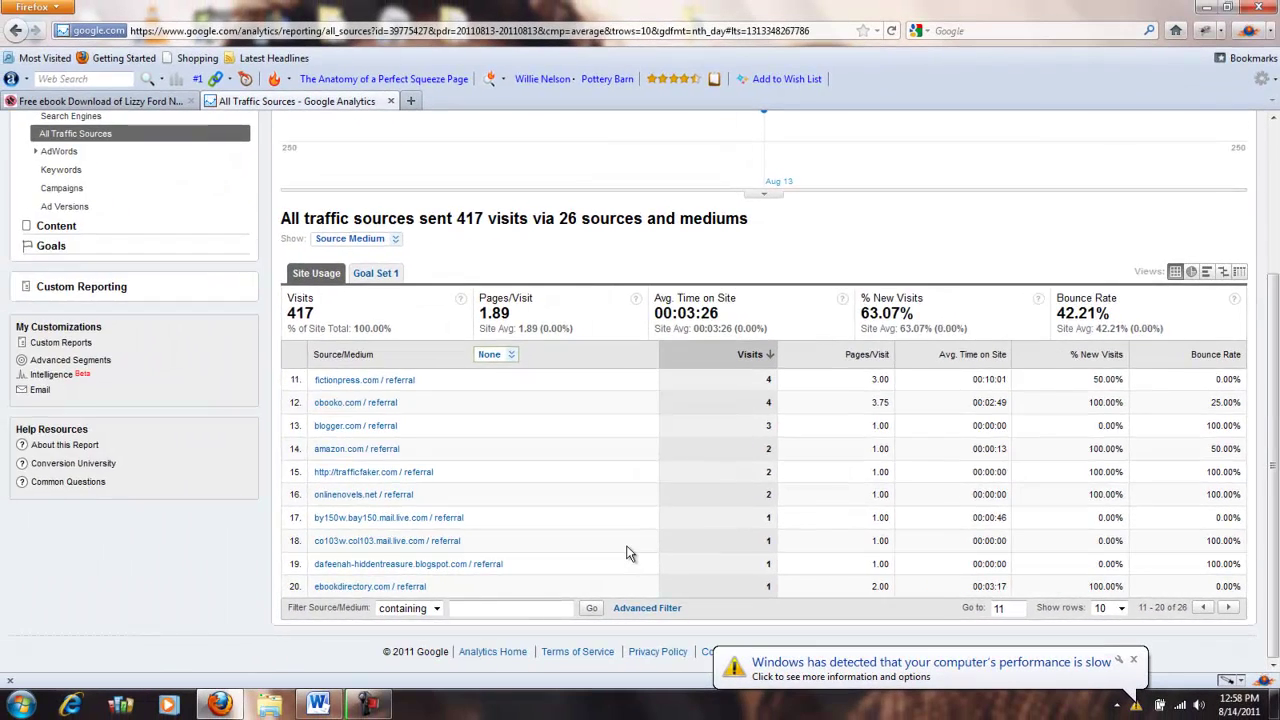
{"action": "scroll", "coordinate": [628, 553], "scroll_direction": "up", "scroll_amount": 4}
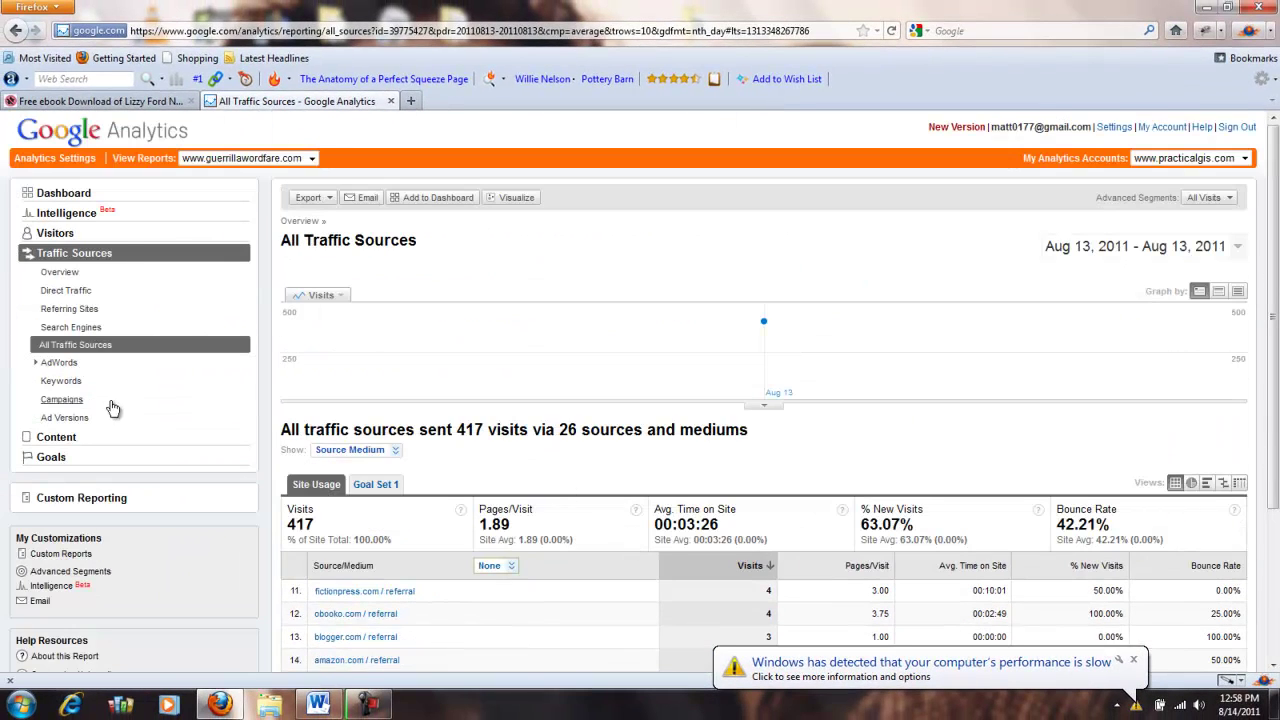
- Check the Intelligence alerts, Visitors Overview and New vs. Returning reports, ending on Traffic Sources Overview
{"action": "left_click", "coordinate": [68, 215]}
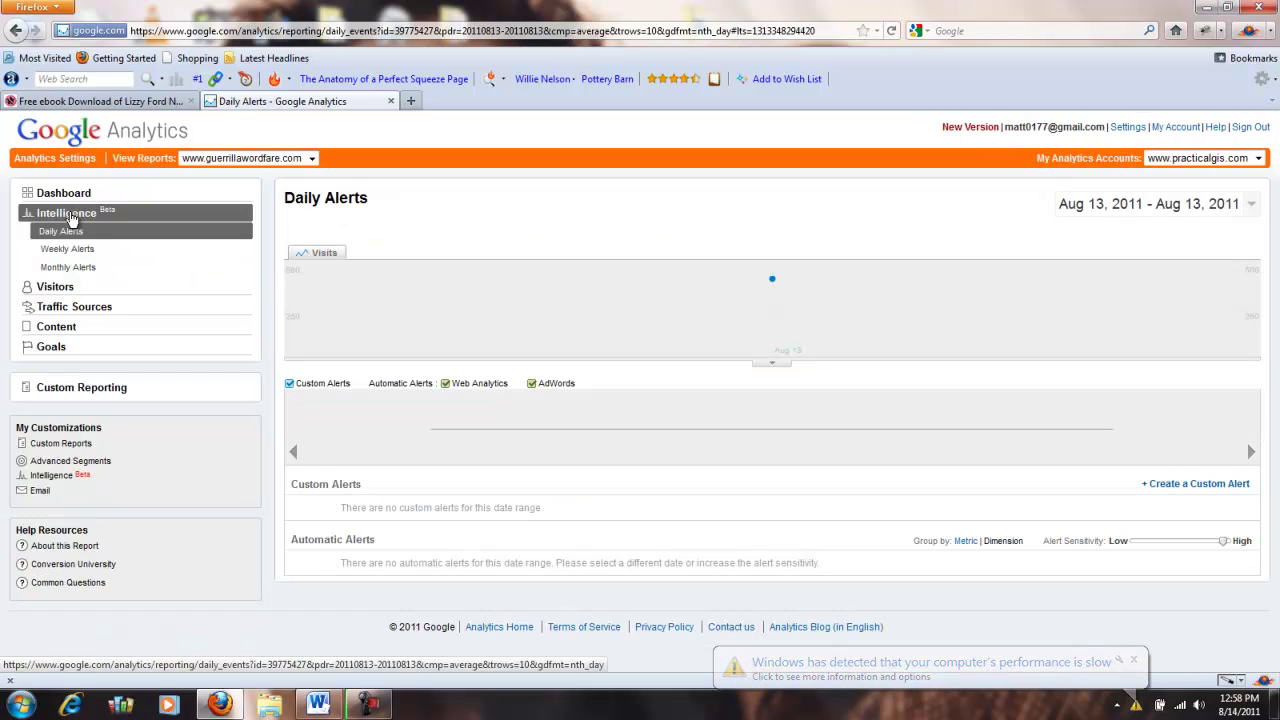
{"action": "left_click", "coordinate": [56, 288]}
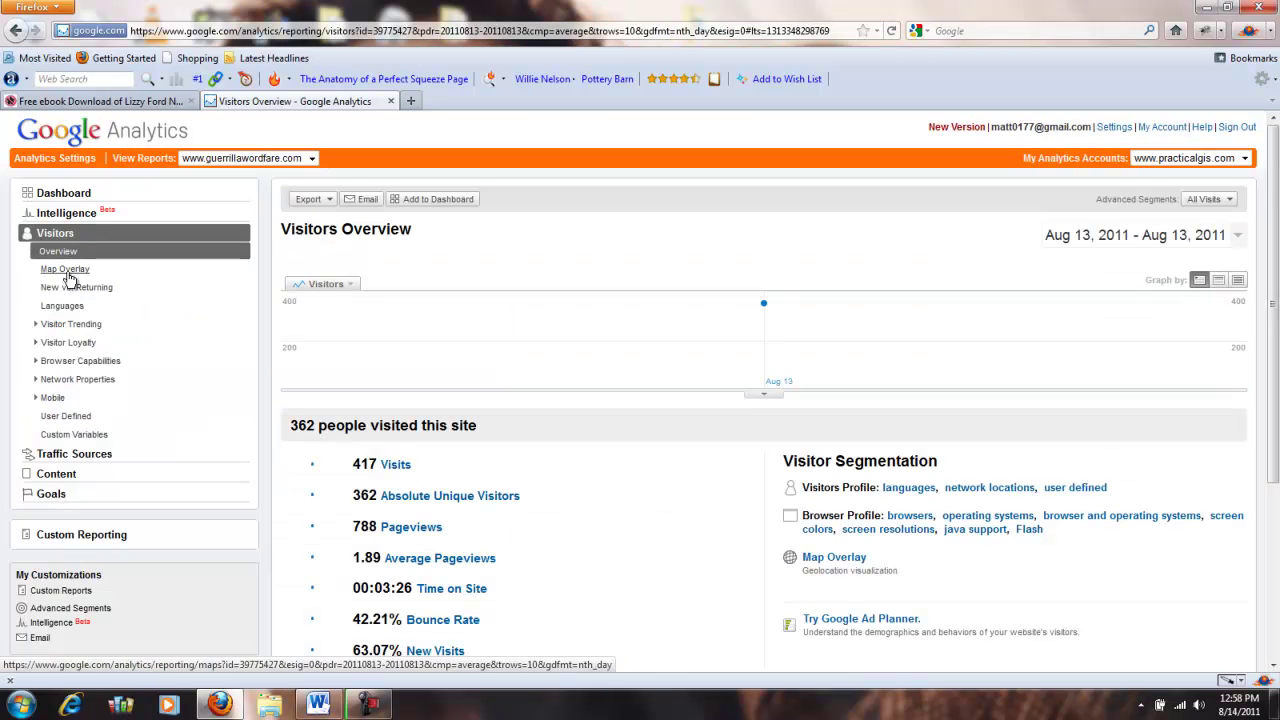
{"action": "left_click", "coordinate": [69, 288]}
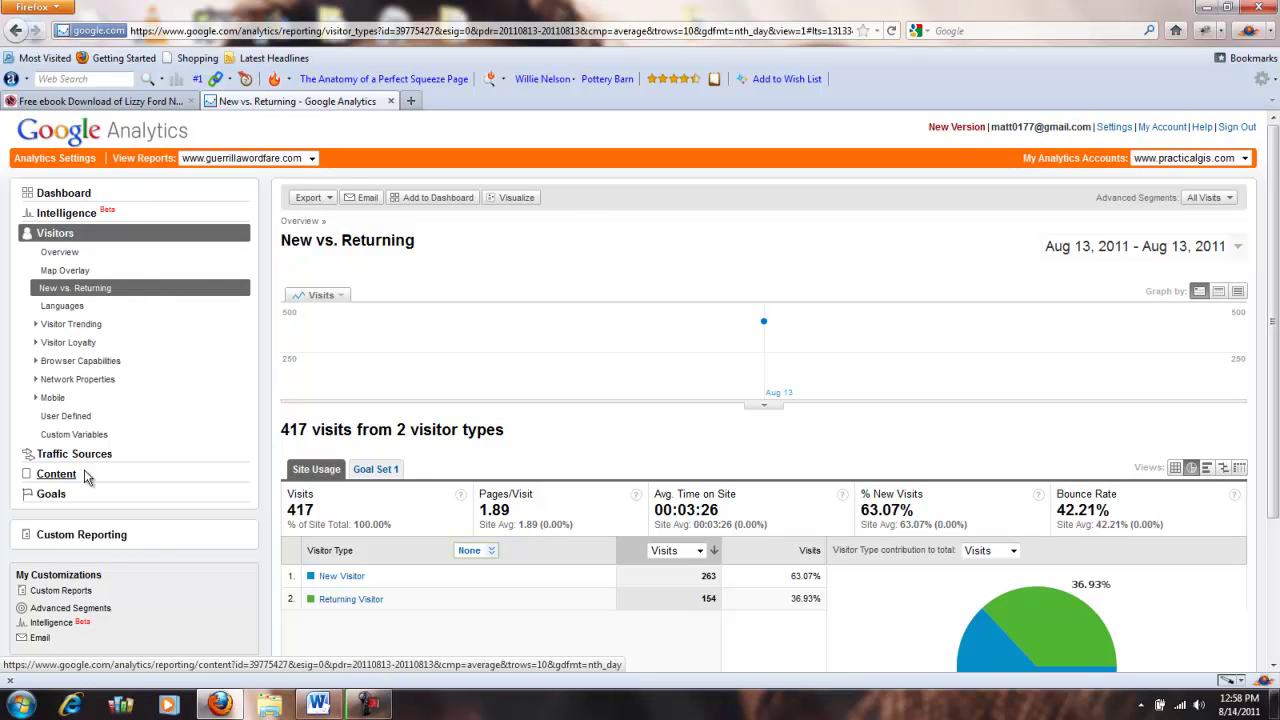
{"action": "left_click", "coordinate": [86, 461]}
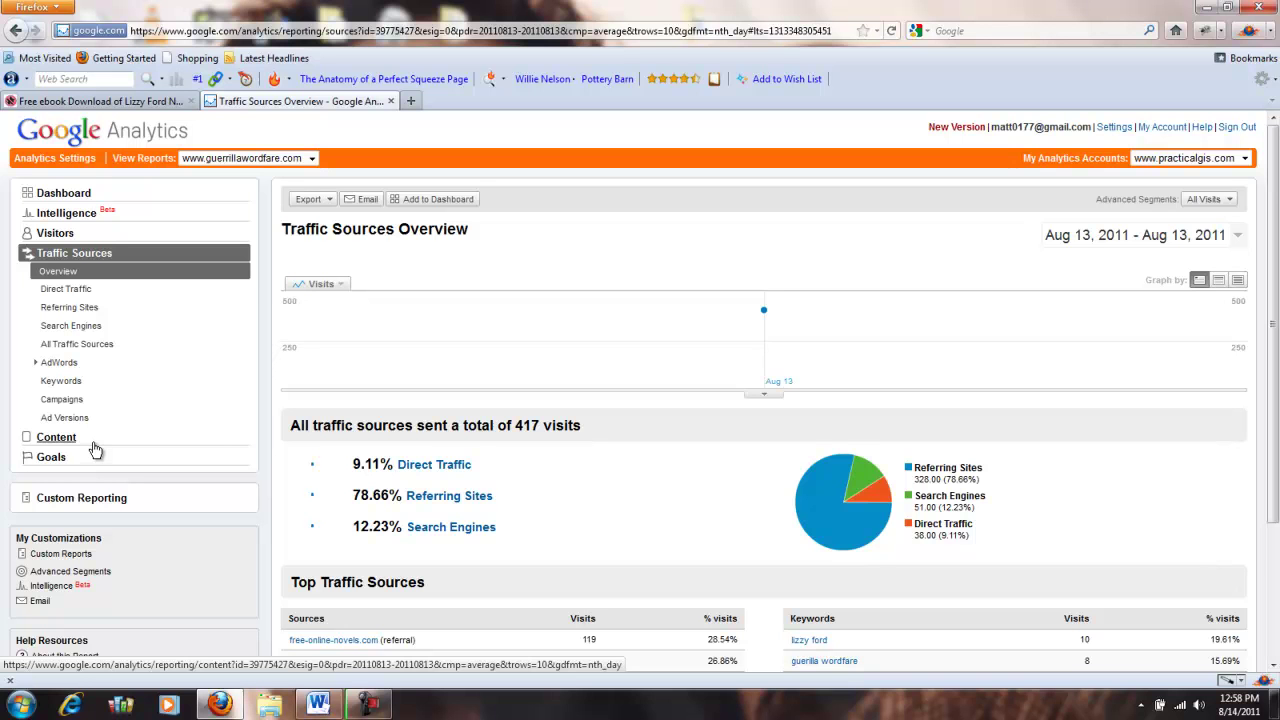
{"action": "scroll", "coordinate": [320, 453], "scroll_direction": "down", "scroll_amount": 3}
{"action": "scroll", "coordinate": [320, 453], "scroll_direction": "up", "scroll_amount": 3}
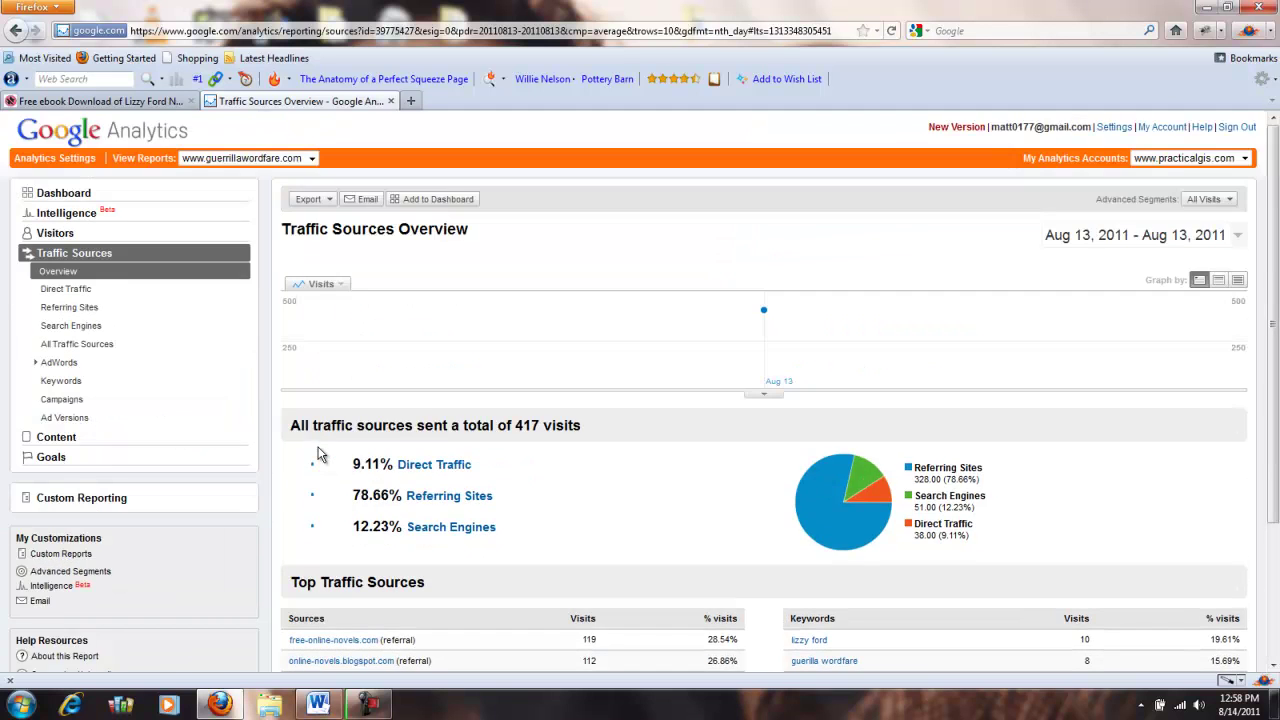
- Return to the Aug 13, 2011 dashboard and view its Visitors Overview and Map Overlay panels
{"action": "left_click", "coordinate": [78, 200]}
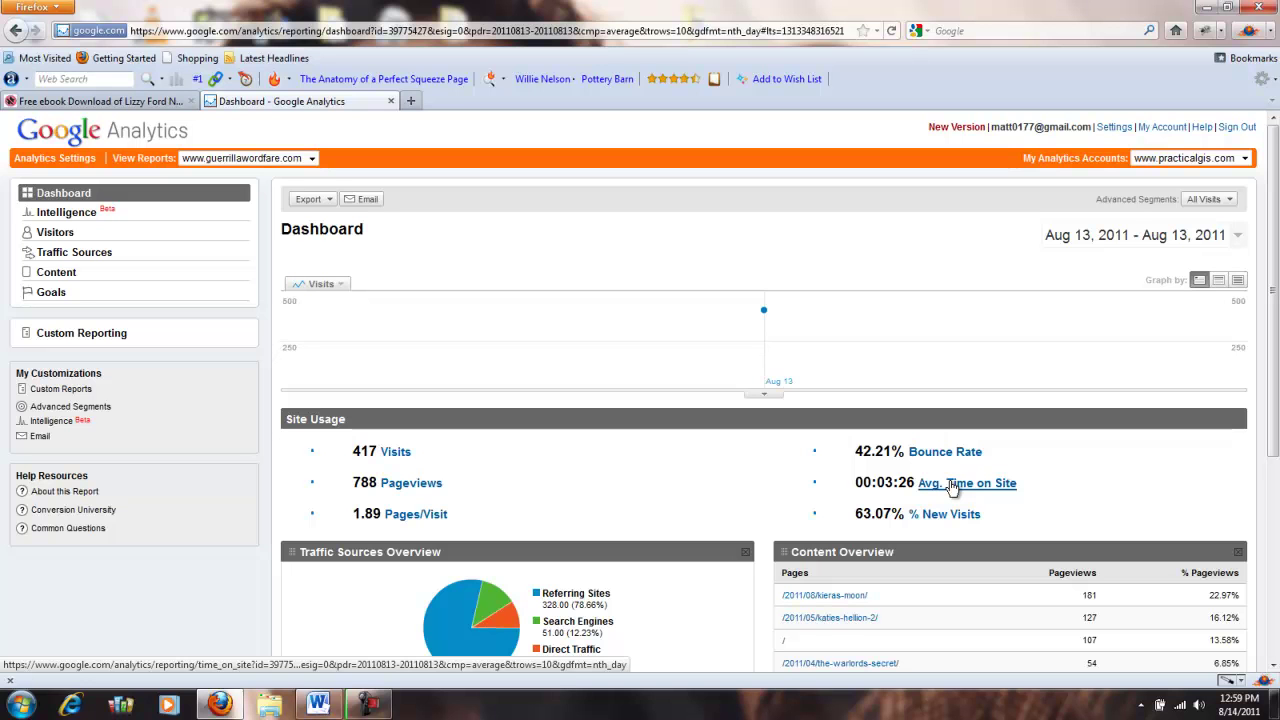
{"action": "scroll", "coordinate": [950, 484], "scroll_direction": "down", "scroll_amount": 5}
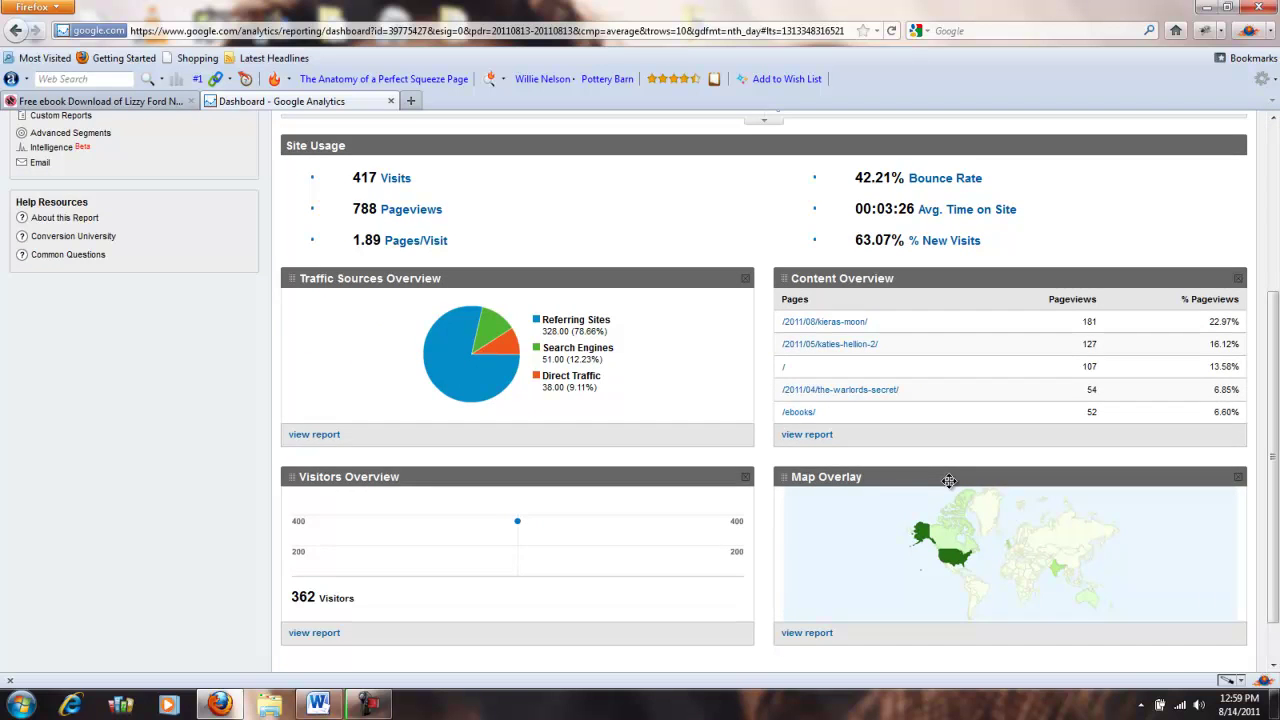